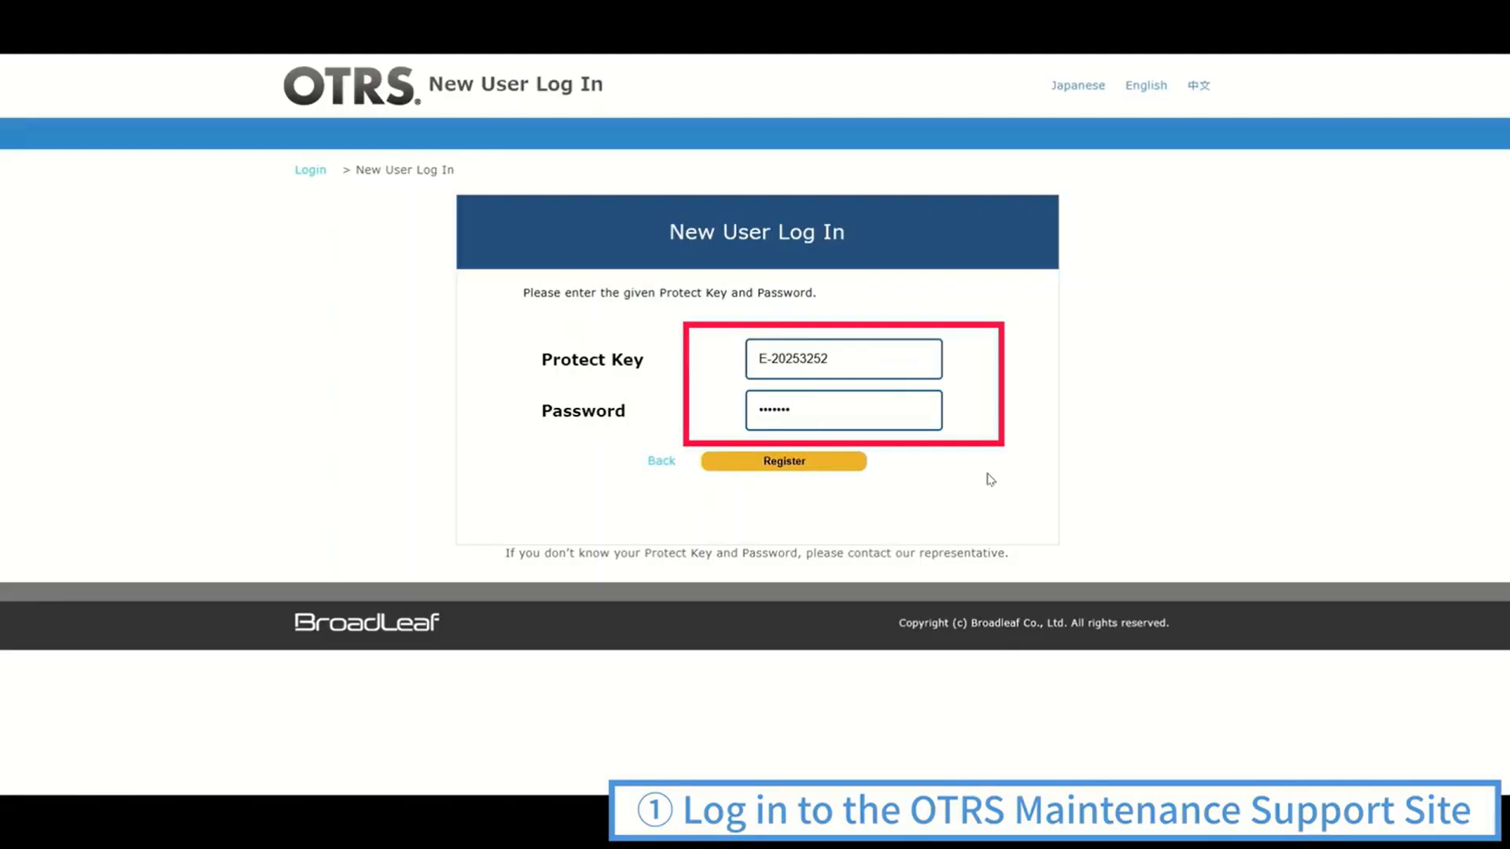
Register as a new support site user, agreeing to the user policy and submitting the completed customer information form
left_click(810, 471)
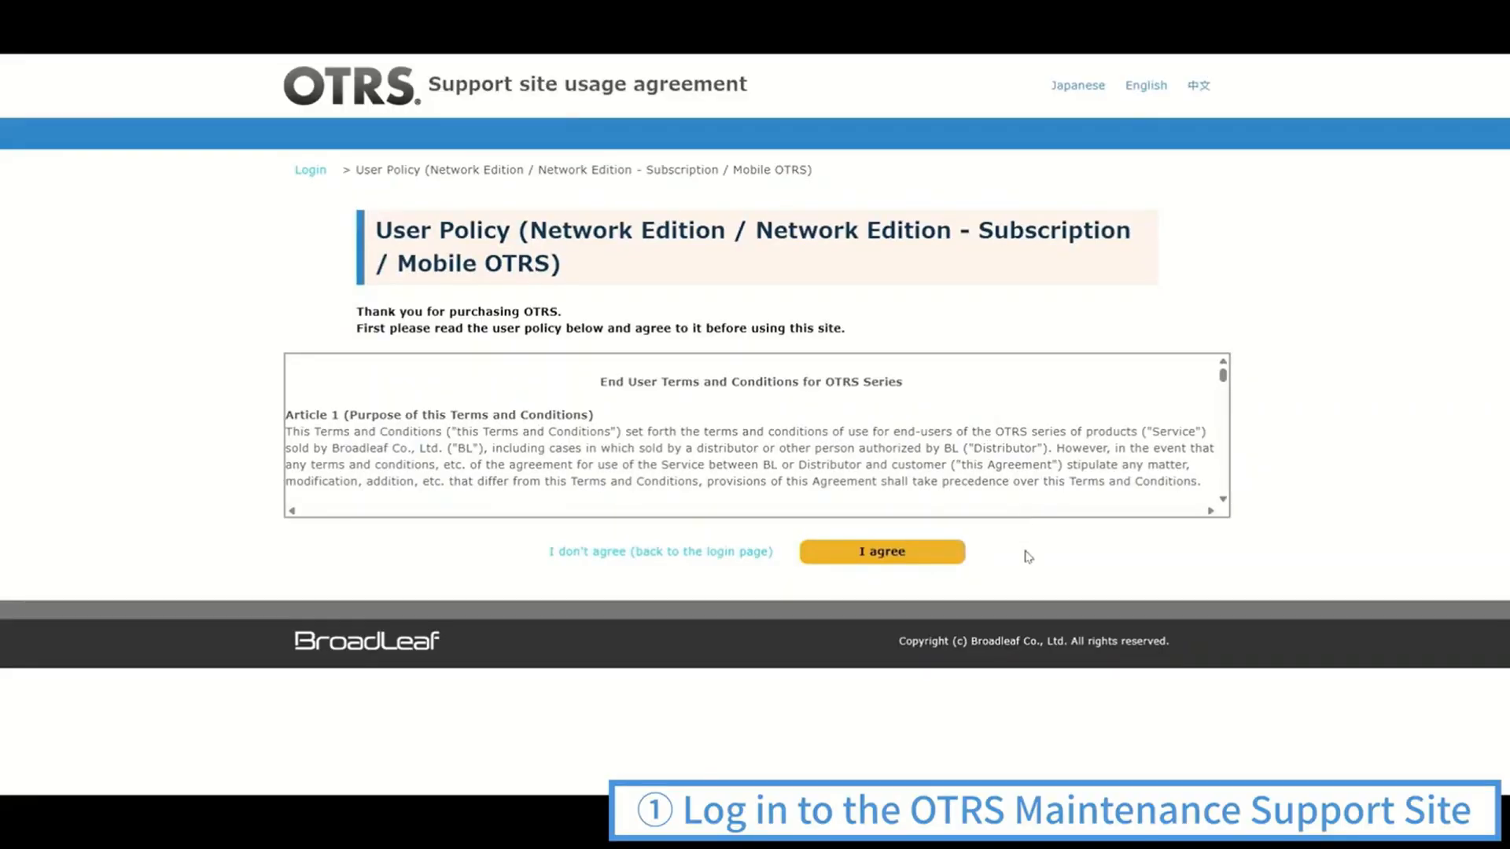
left_click(918, 558)
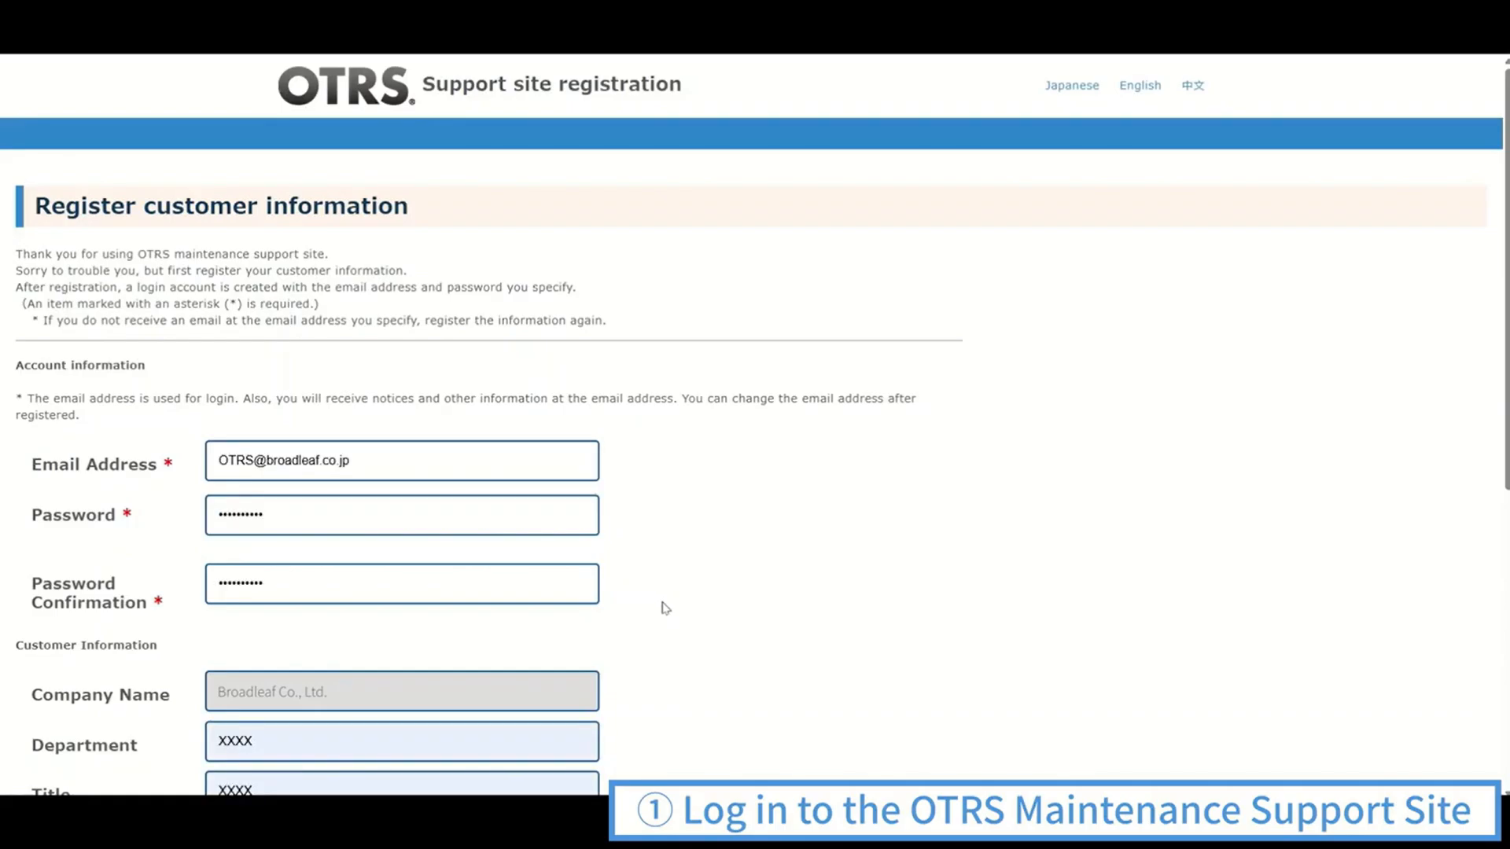
scroll(670, 602, "down", 6)
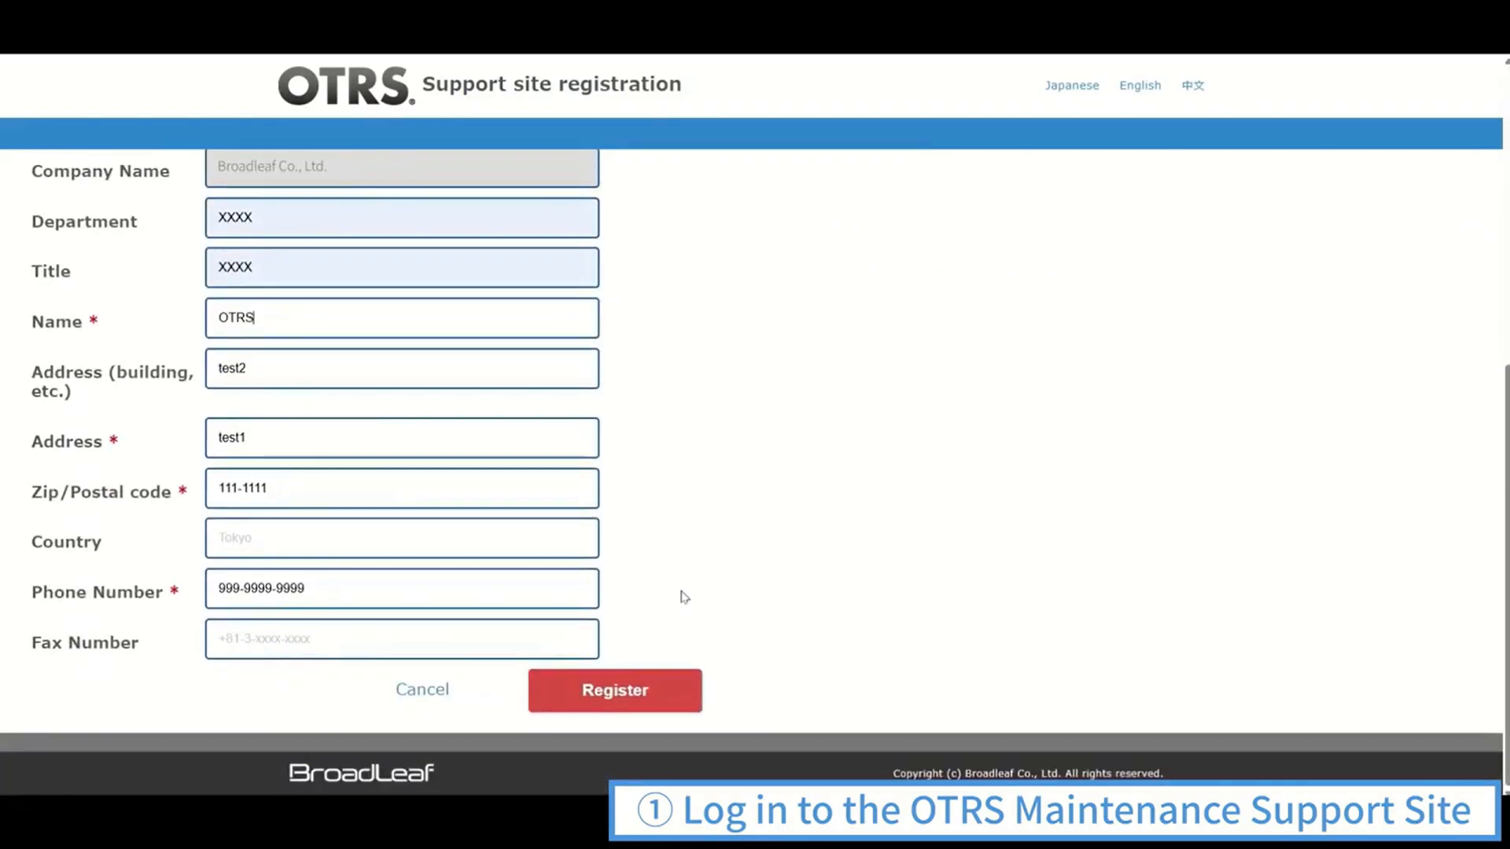
left_click(654, 692)
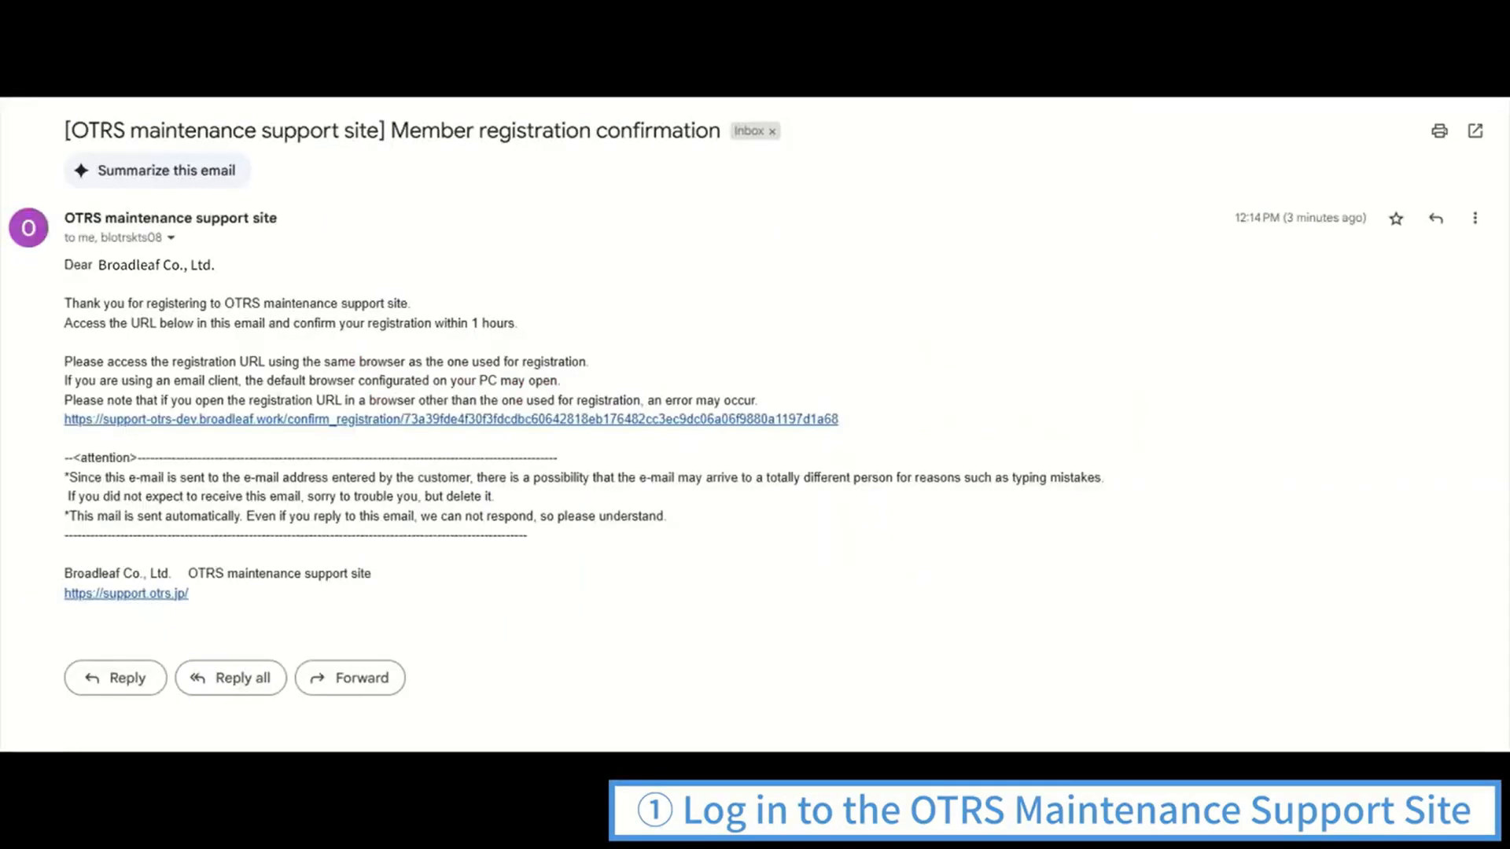
Confirm the registration through the URL in the confirmation email and log in to the OTRS support site
left_click(702, 420)
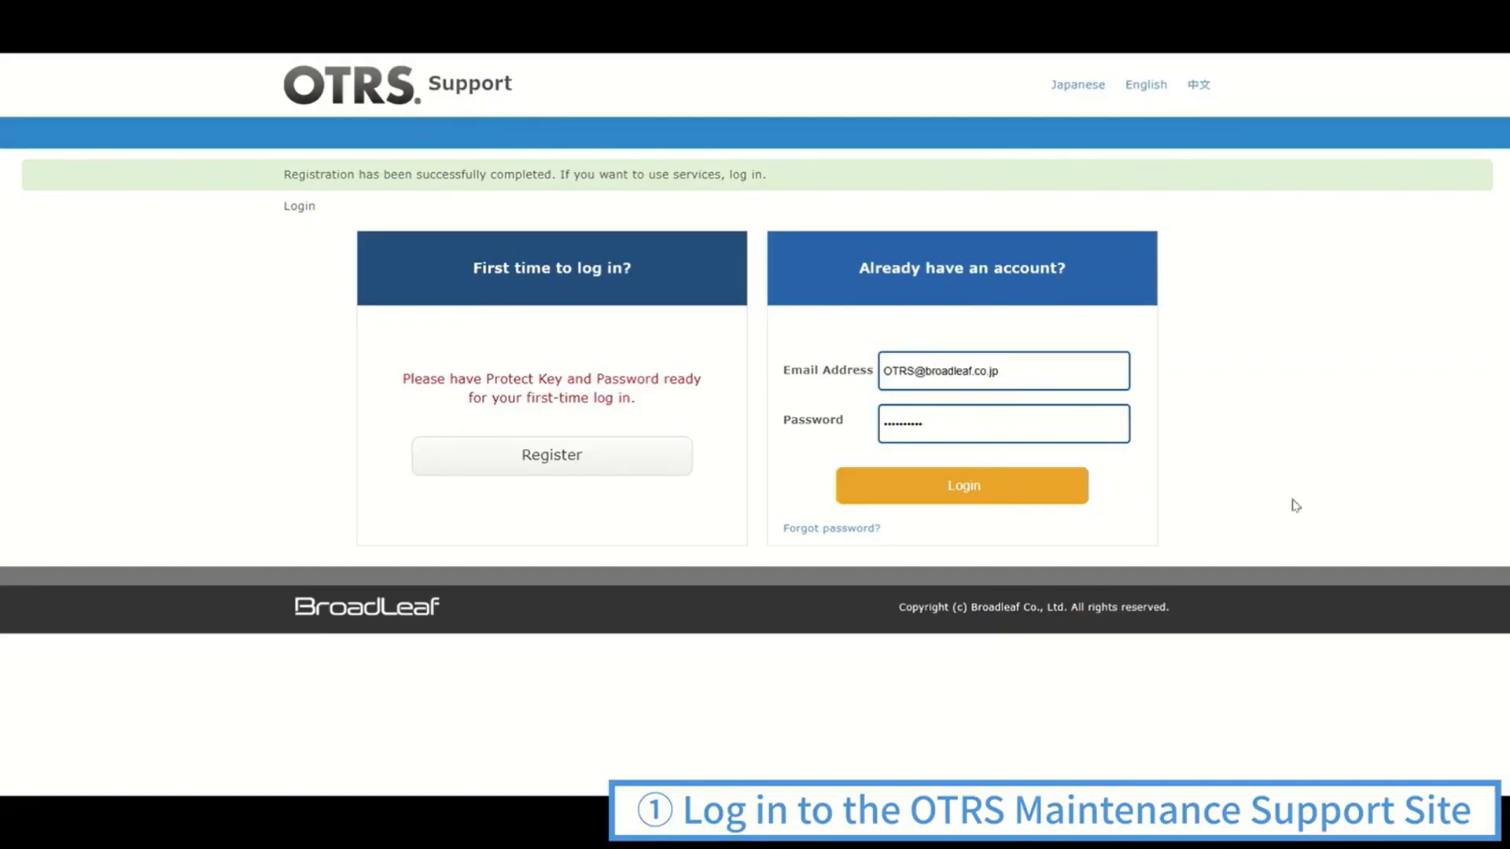
left_click(1019, 493)
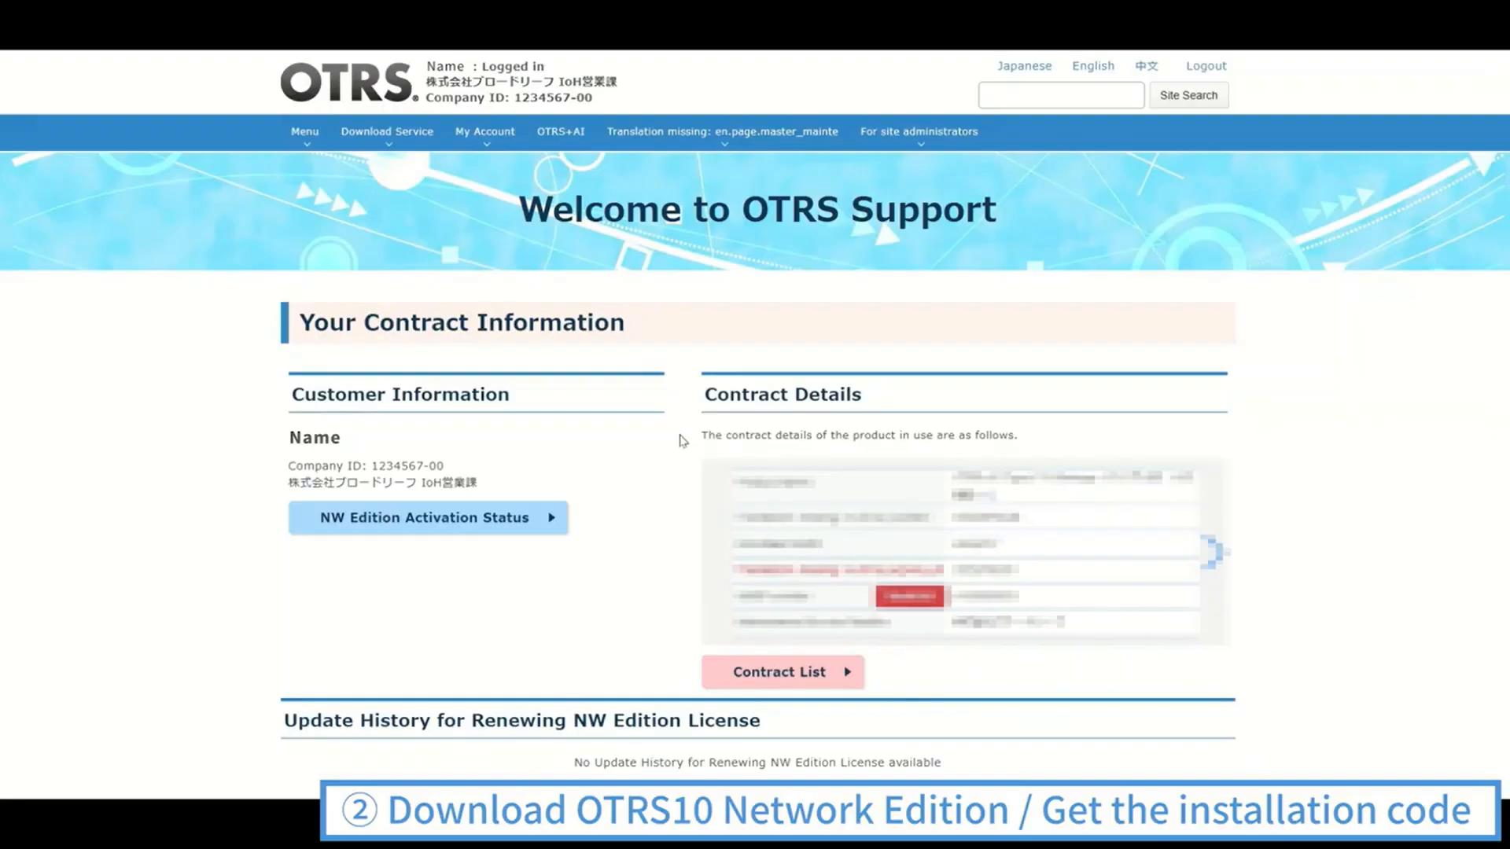
Open the download page for (Network Edition) OTRS10_10.6.3 (Latest) among the OTRS10 installers
left_click(402, 146)
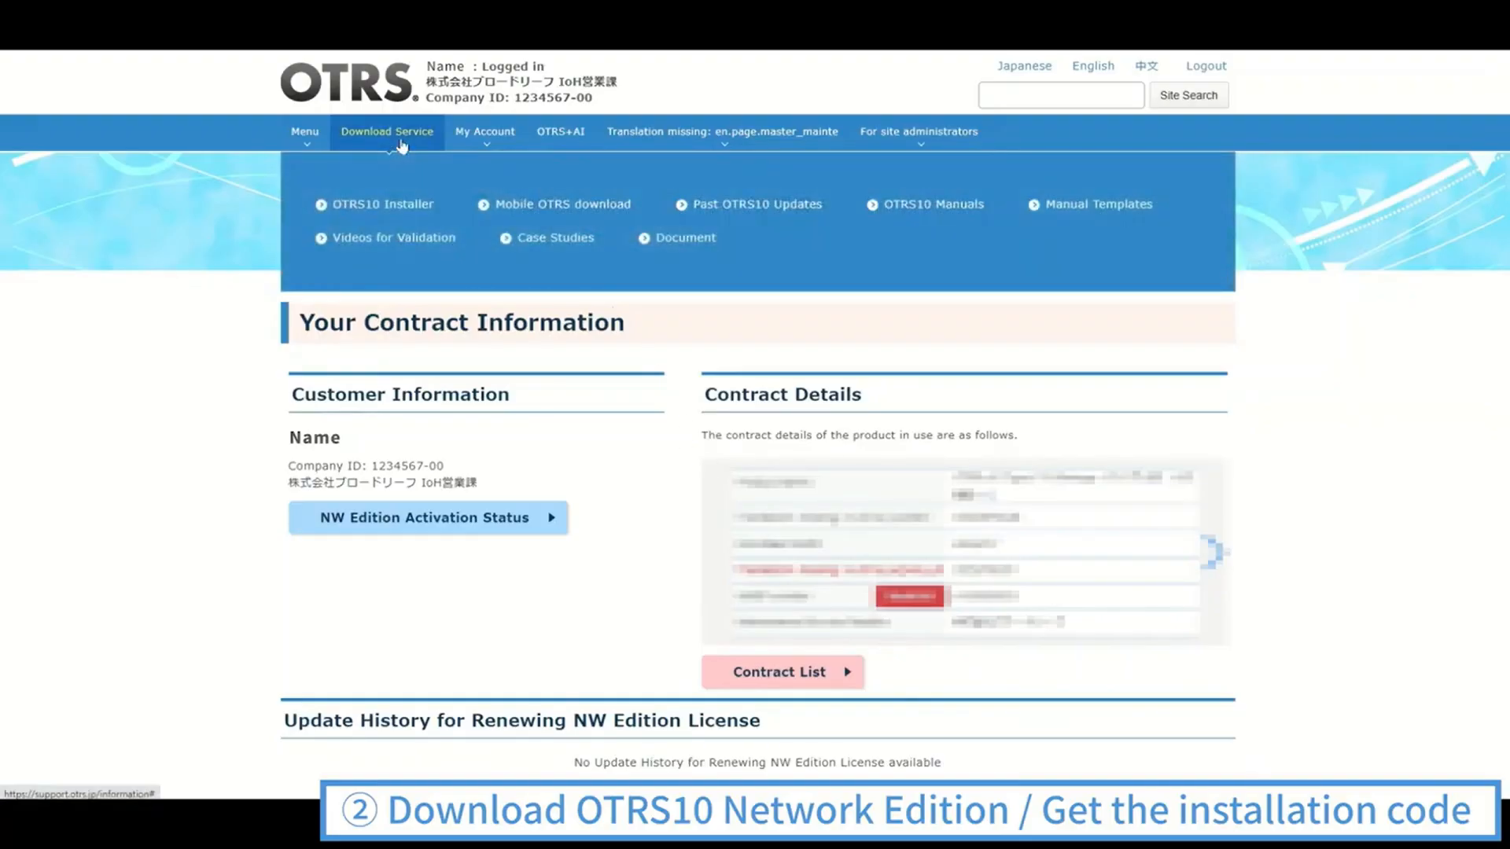
left_click(395, 209)
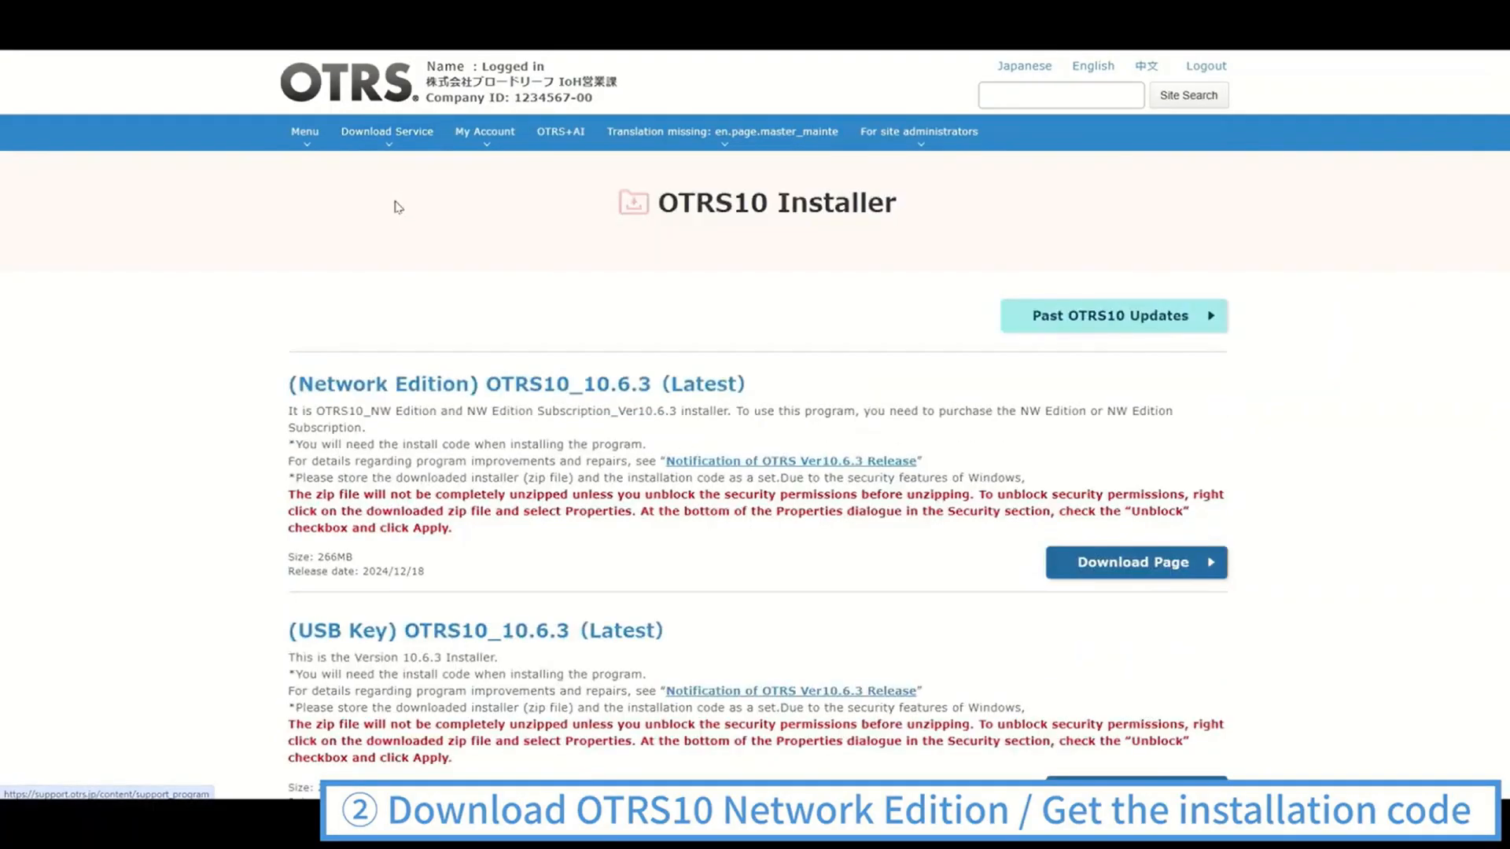
scroll(870, 505, "down", 1)
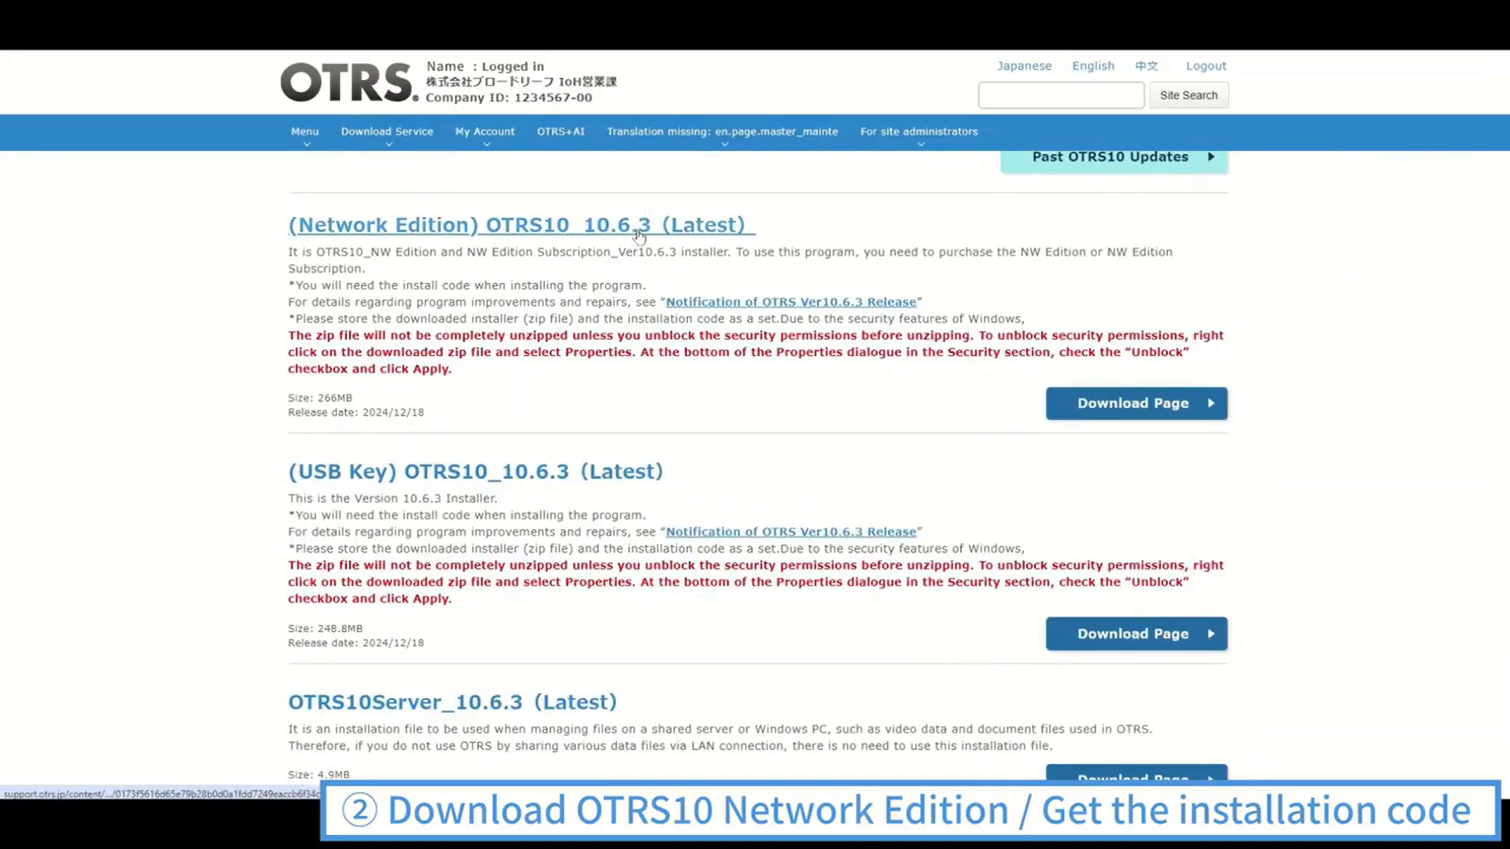
left_click(1111, 403)
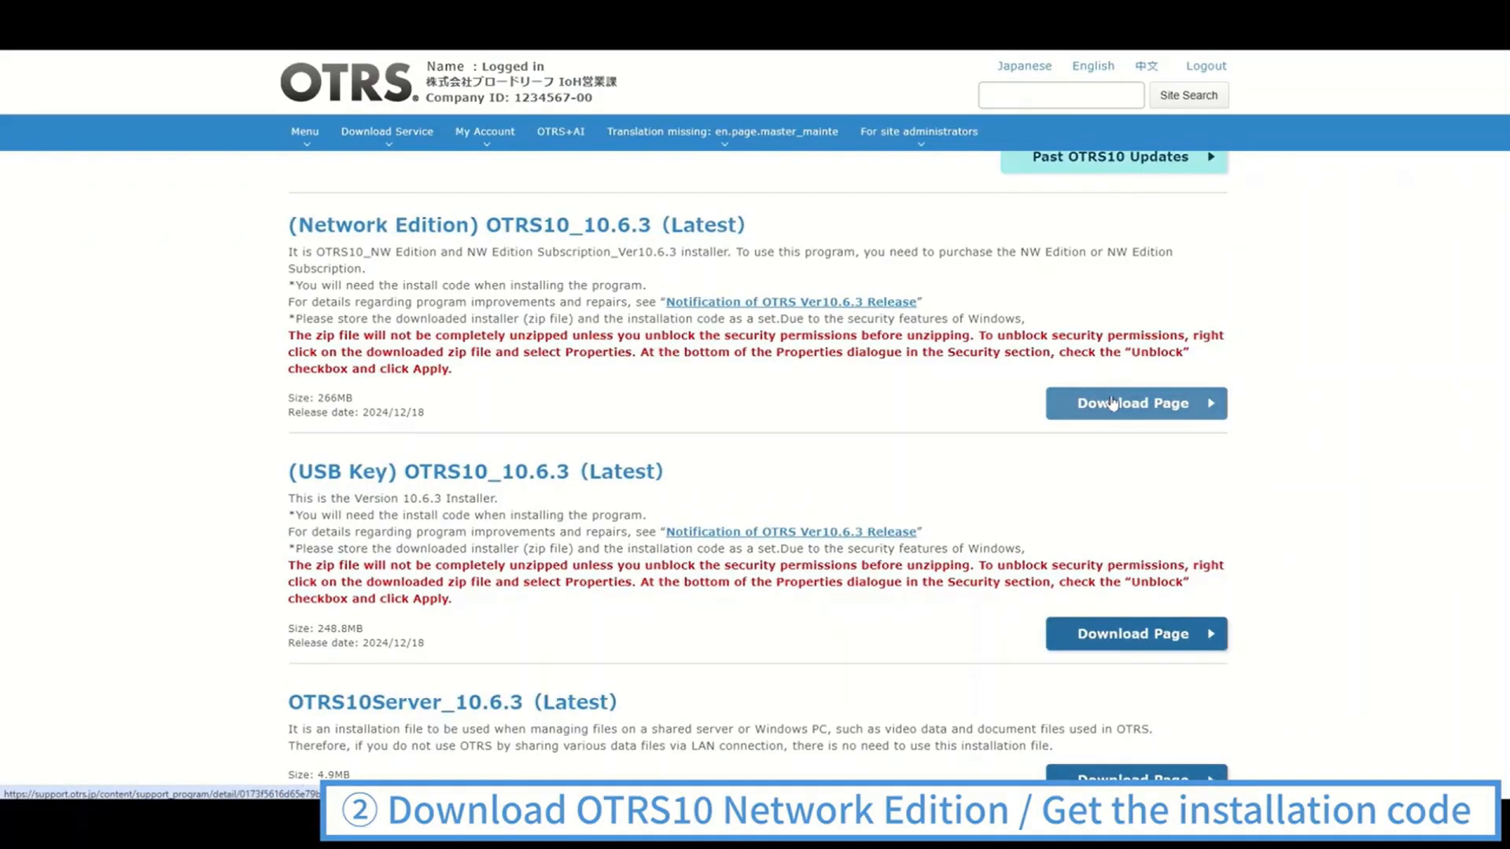
Review the install codes and download terms, then agree to the download agreement and download the Network Edition installer
scroll(1203, 410, "down", 1)
scroll(1203, 410, "down", 5)
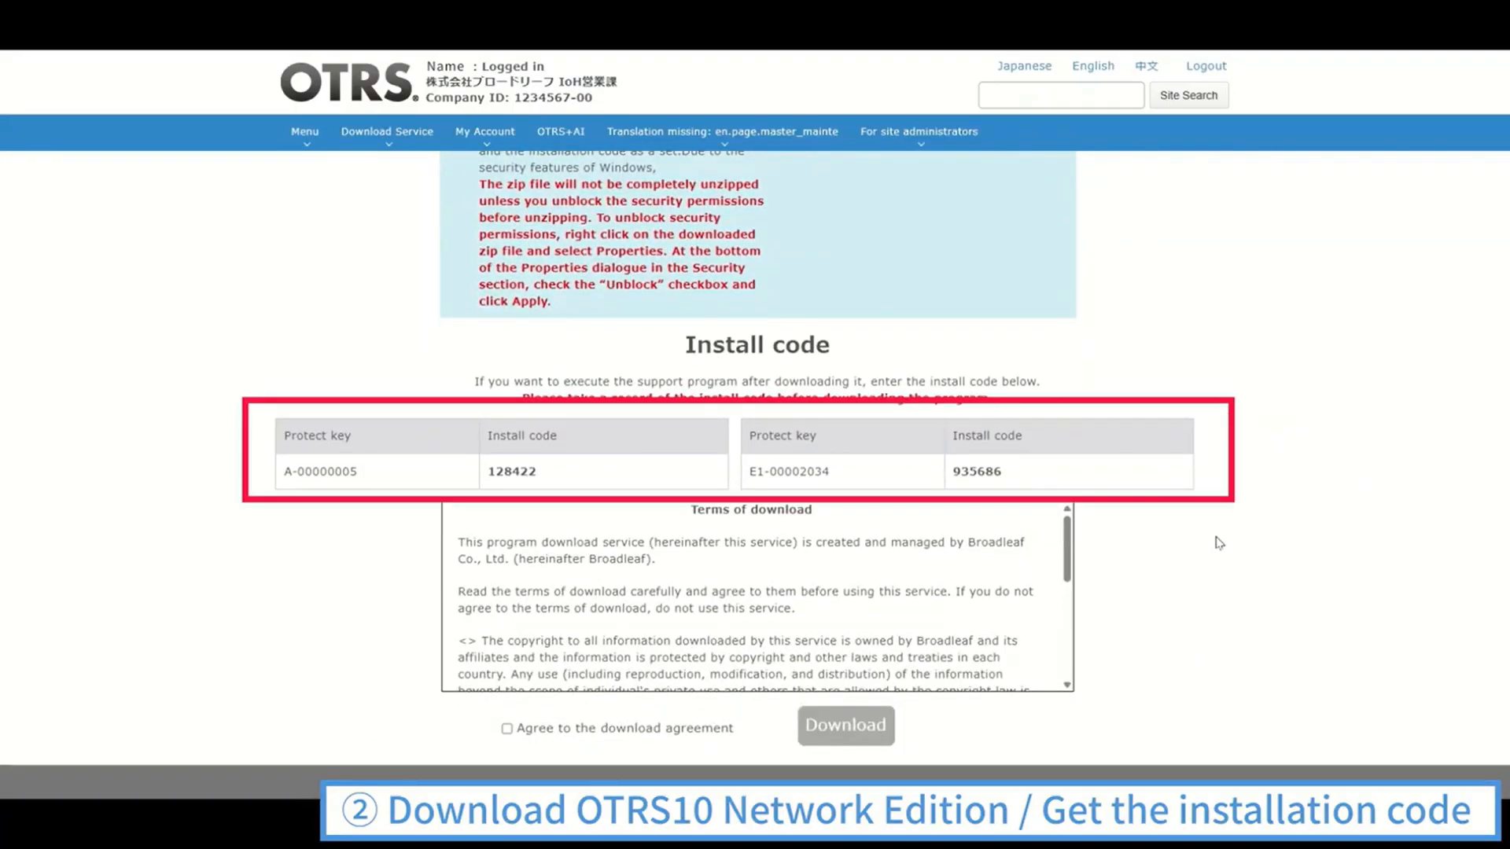
scroll(950, 554, "down", 1)
scroll(950, 554, "down", 2)
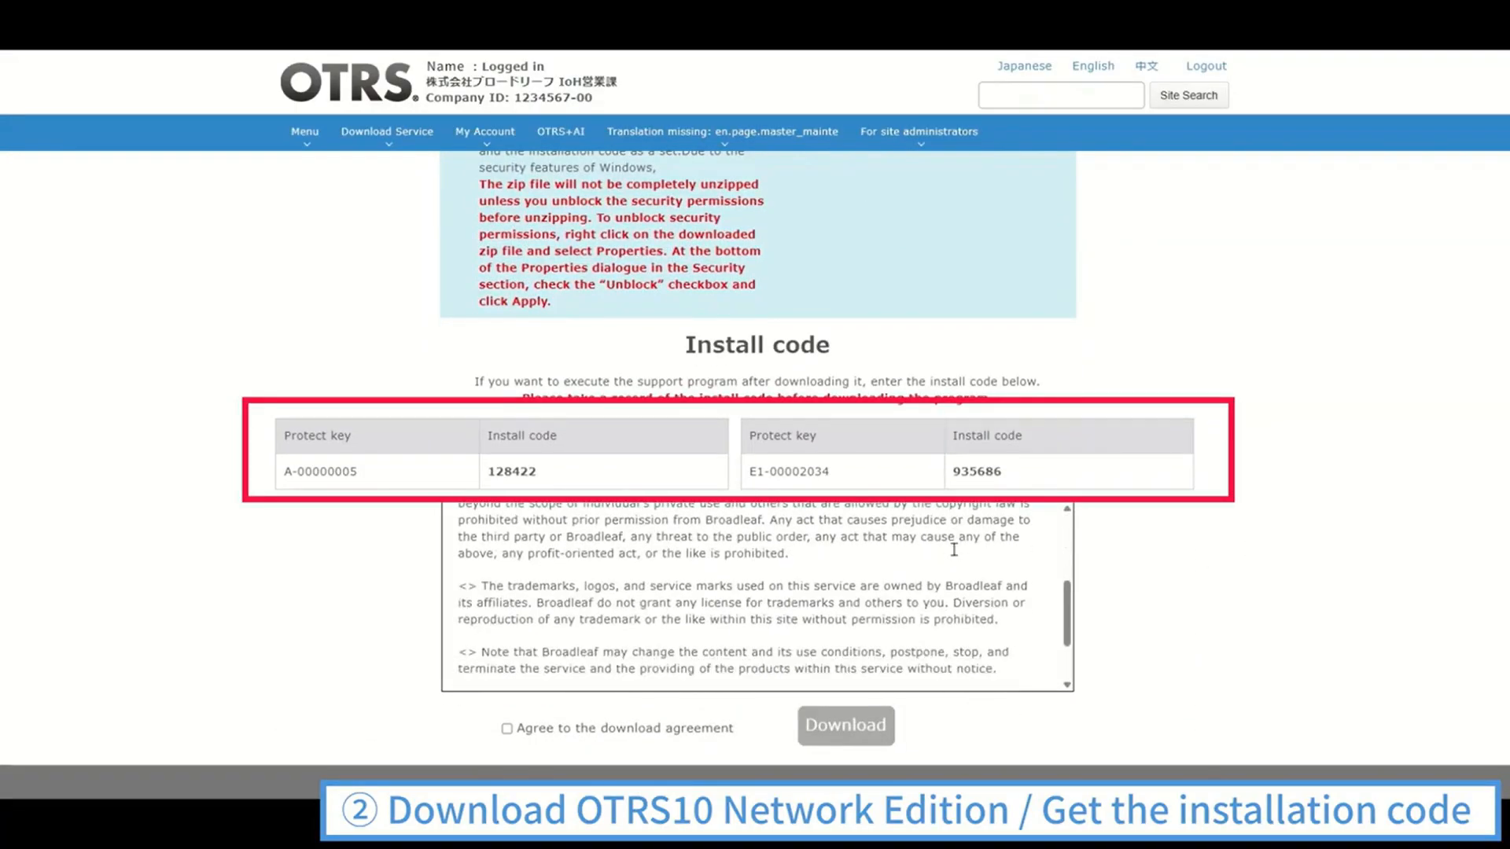
left_click(507, 730)
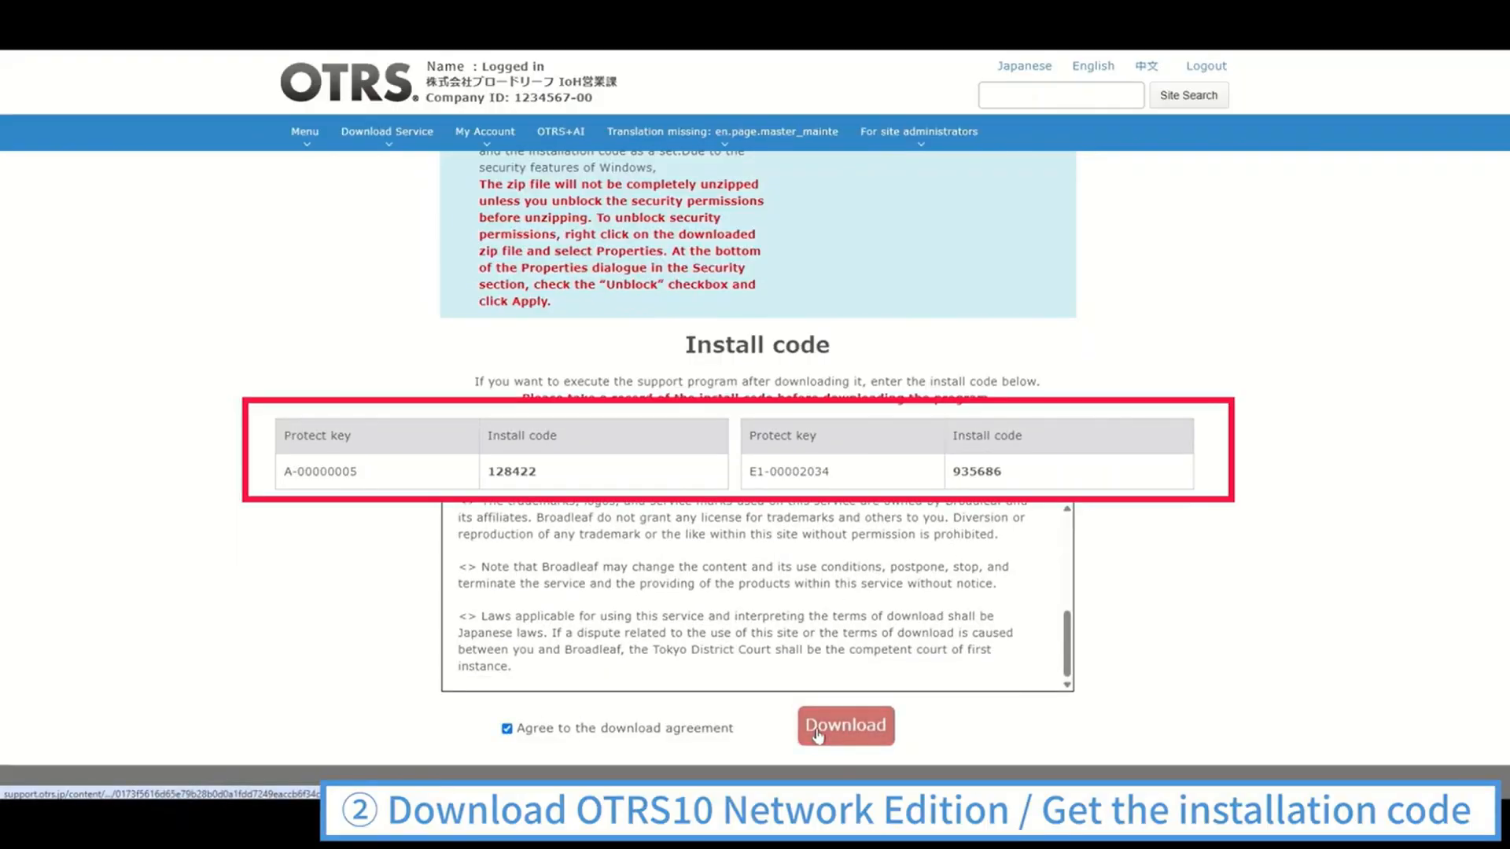
left_click(818, 736)
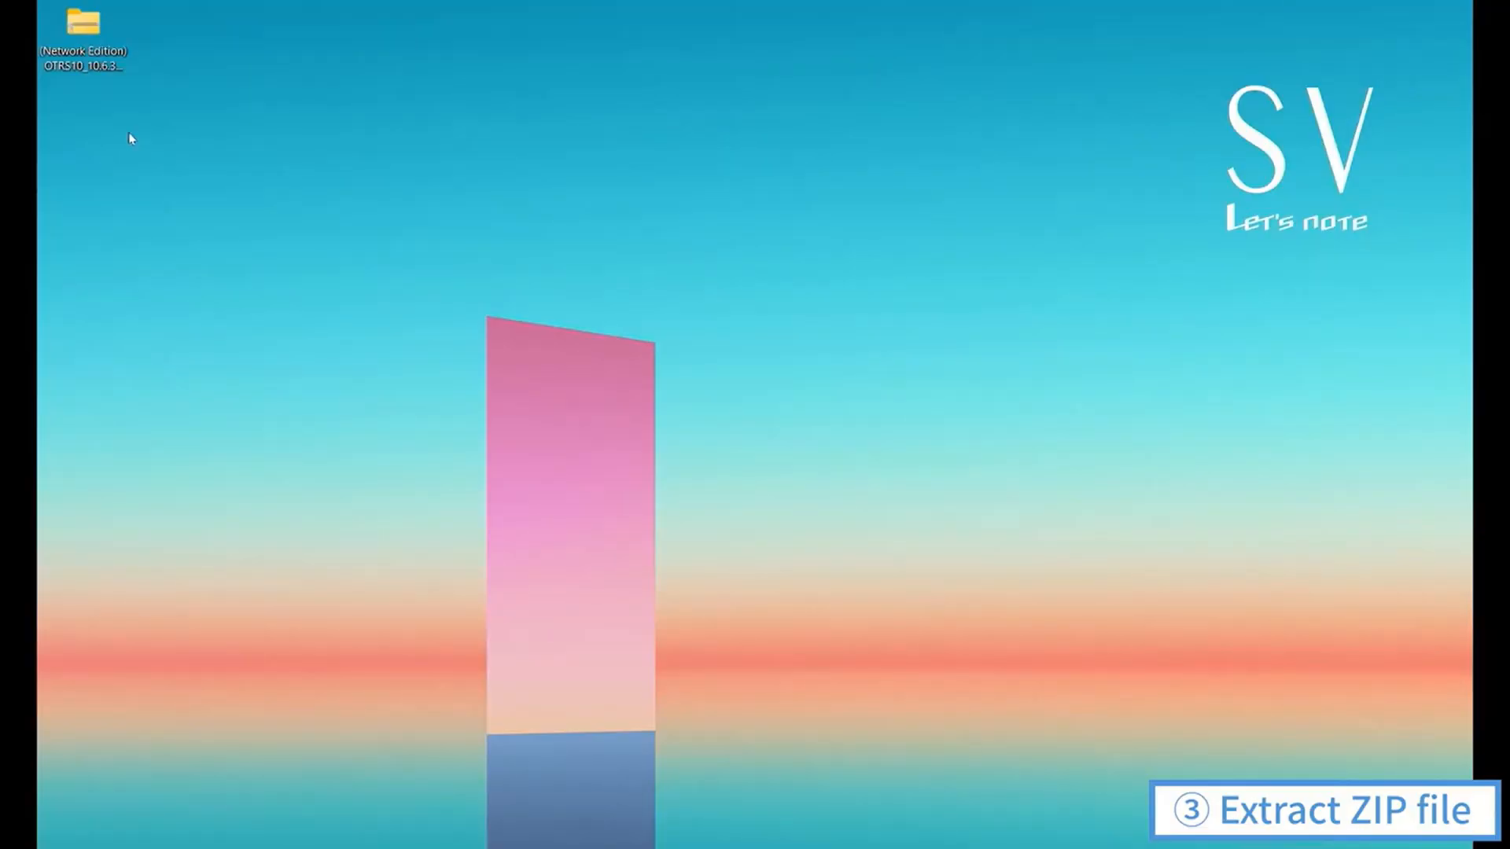
Unblock the downloaded (Network Edition) OTRS10_10.6.3 zip file on the desktop in its file properties
right_click(97, 43)
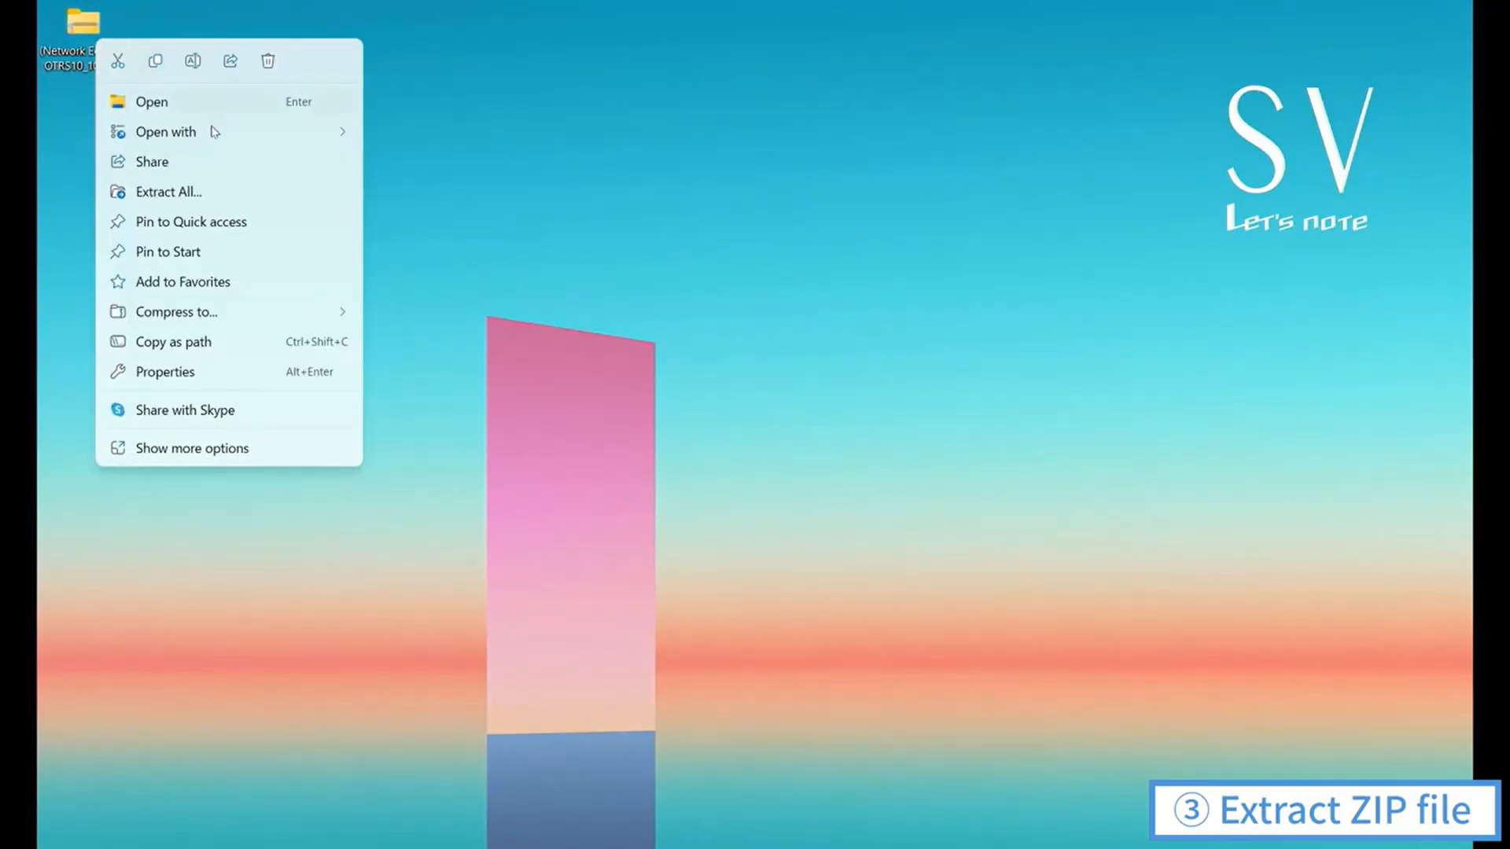
left_click(196, 371)
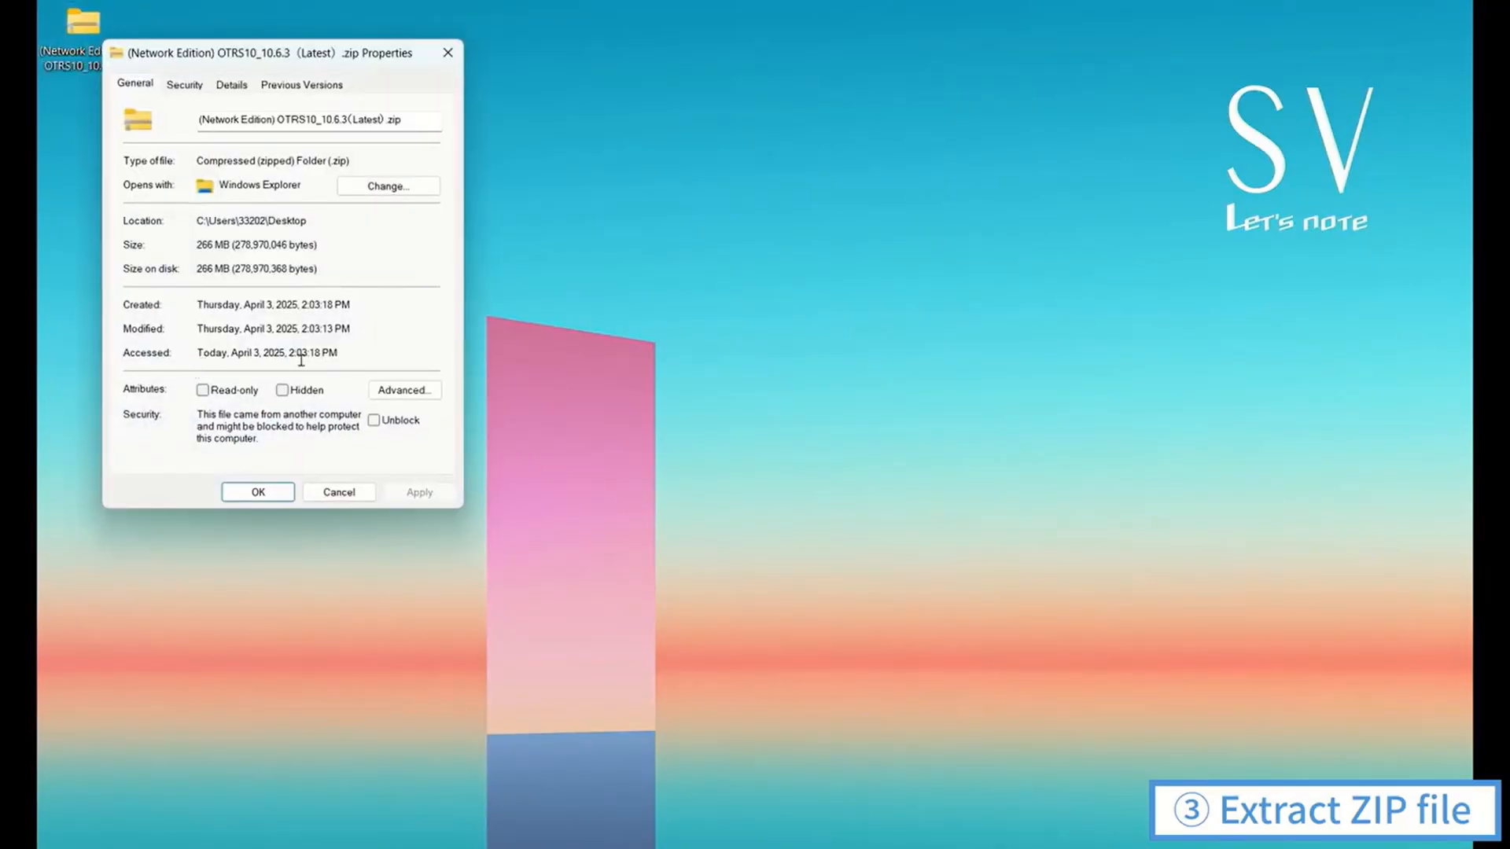
left_click(374, 420)
left_click(420, 491)
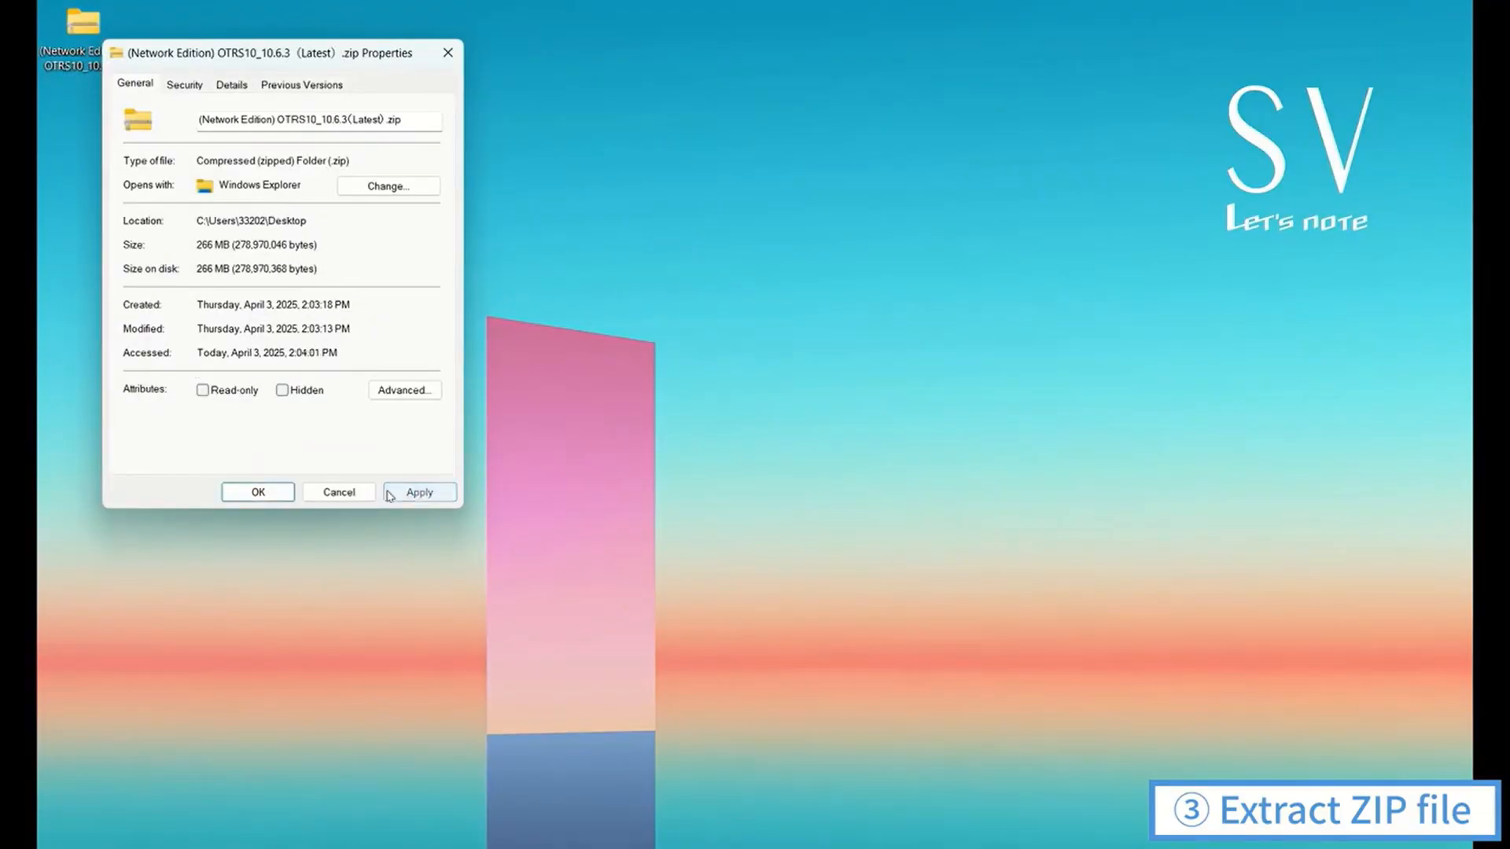
left_click(256, 493)
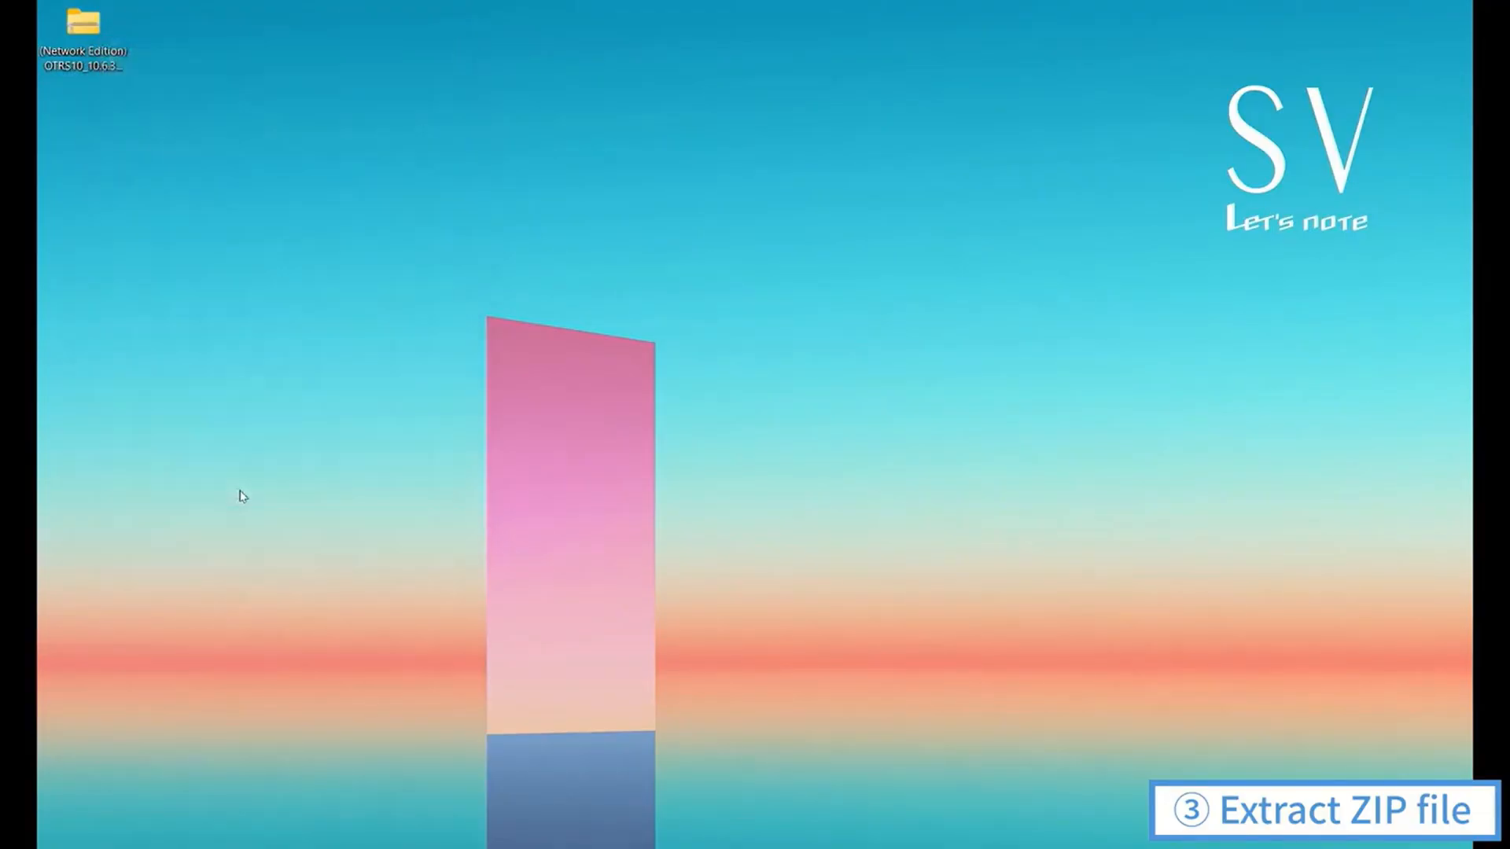
Extract the (Network Edition) OTRS10_10.6.3 zip file to a folder on the desktop
right_click(97, 59)
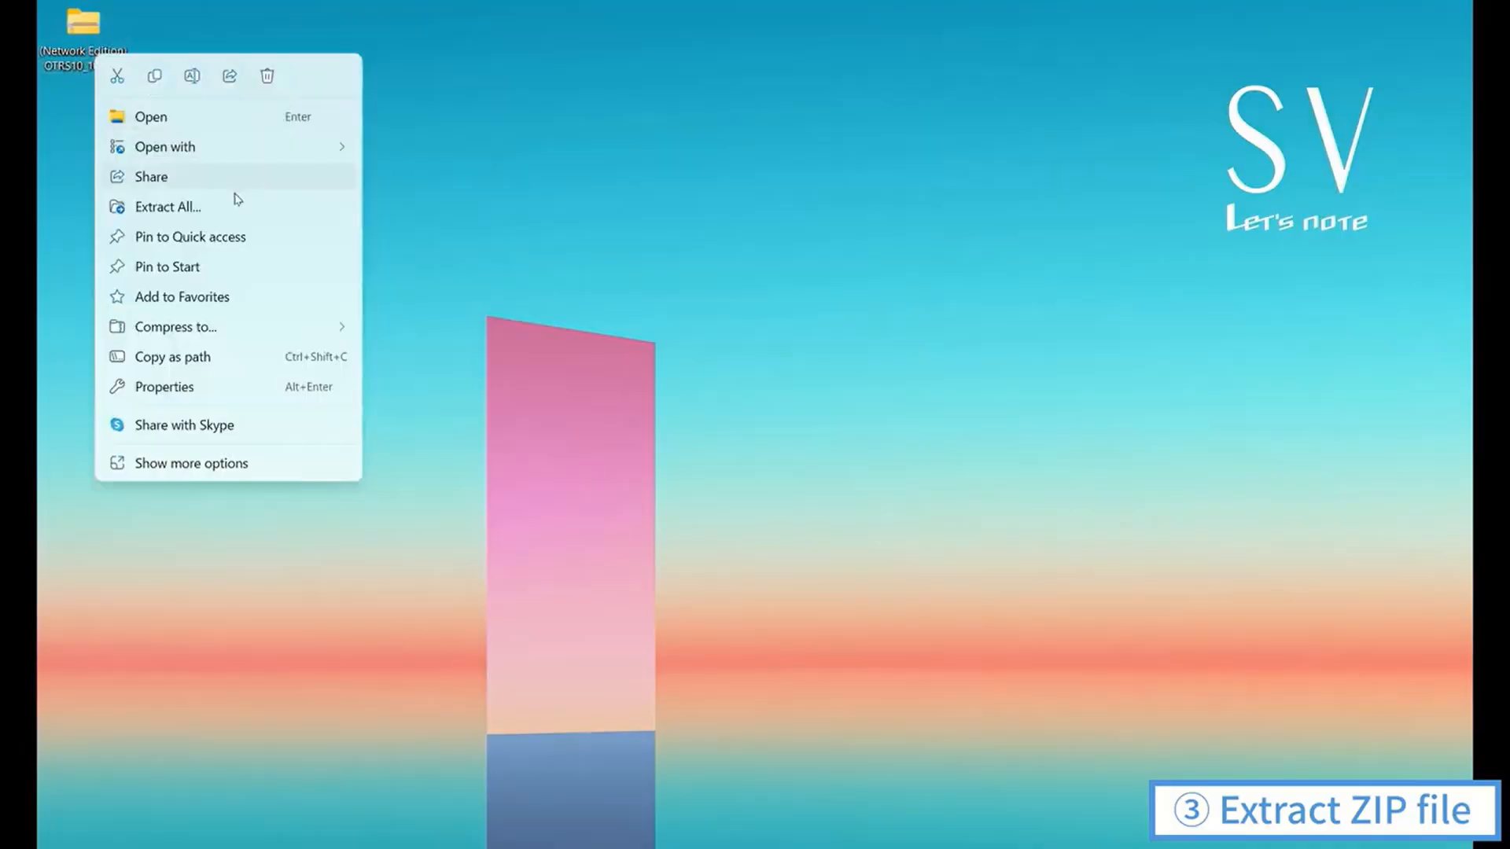
left_click(199, 206)
left_click(904, 622)
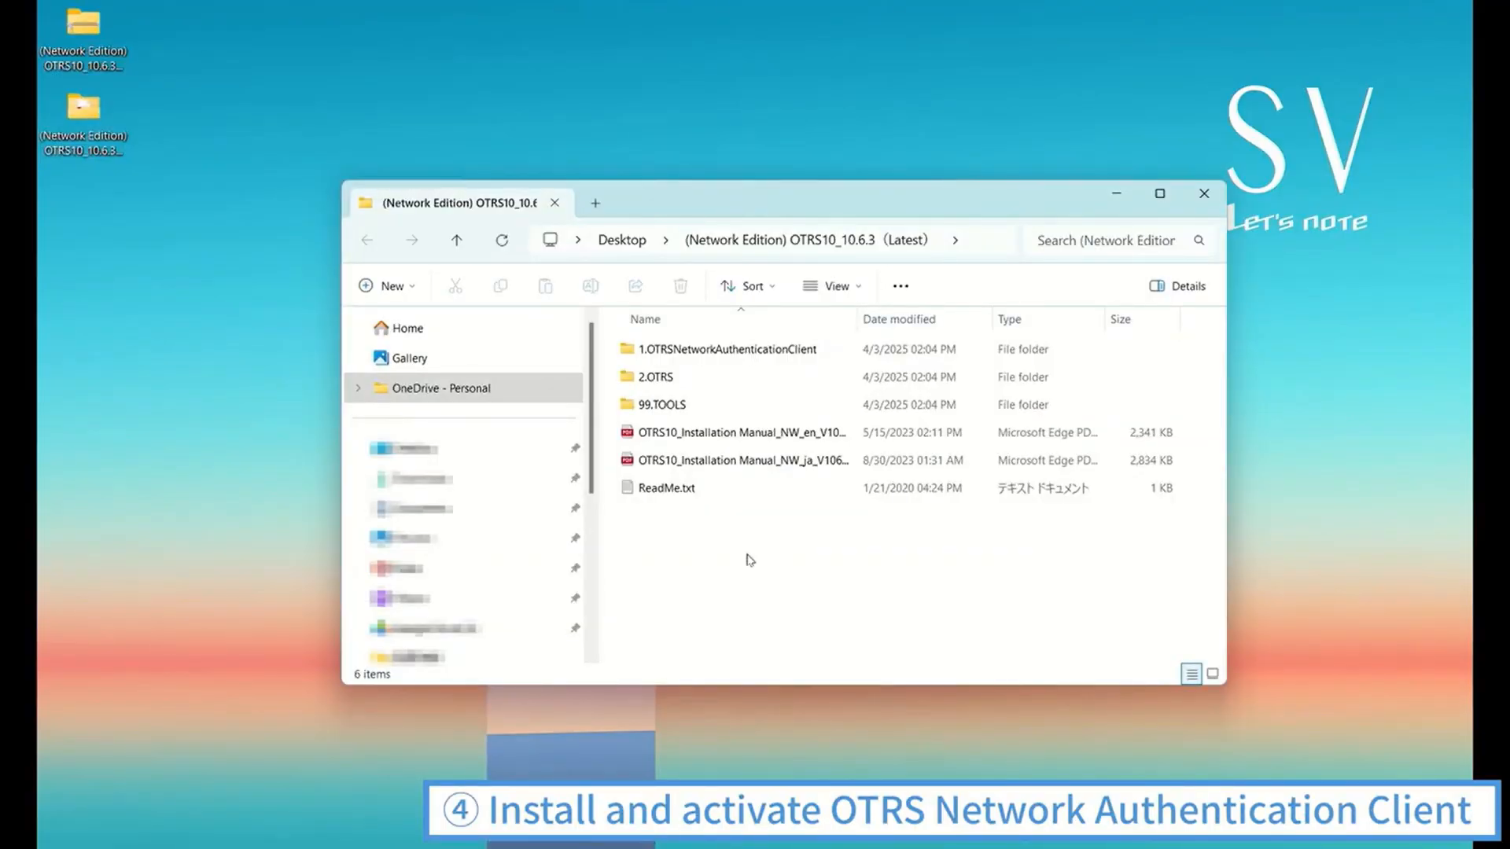
Run Setup.exe from the 1.OTRSNetworkAuthenticationClient folder as administrator and install the Visual C++ "14" Runtime Libraries (x86)
double_click(749, 351)
left_click(703, 404)
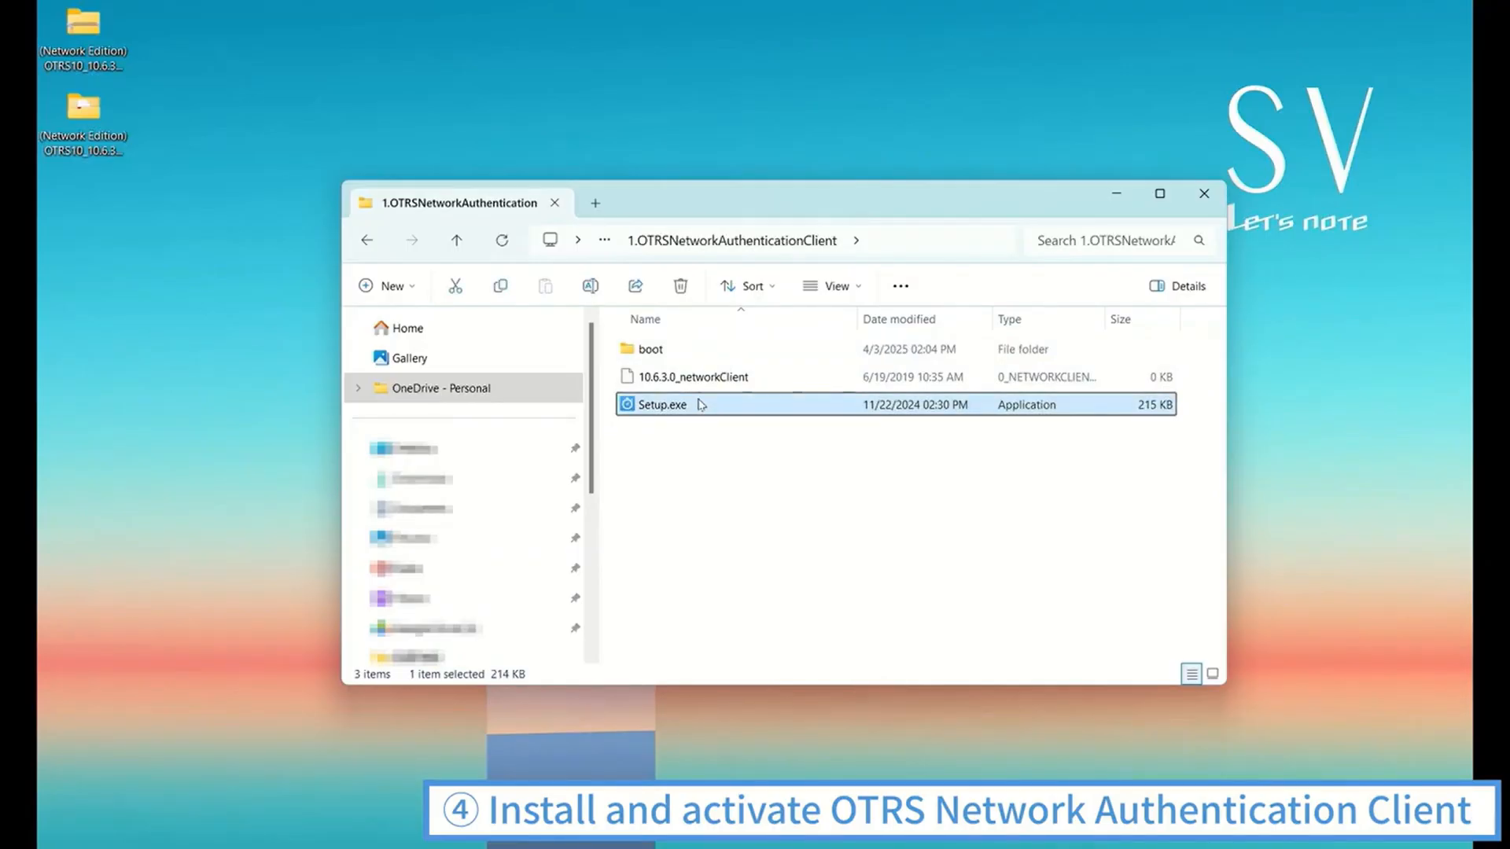
right_click(703, 404)
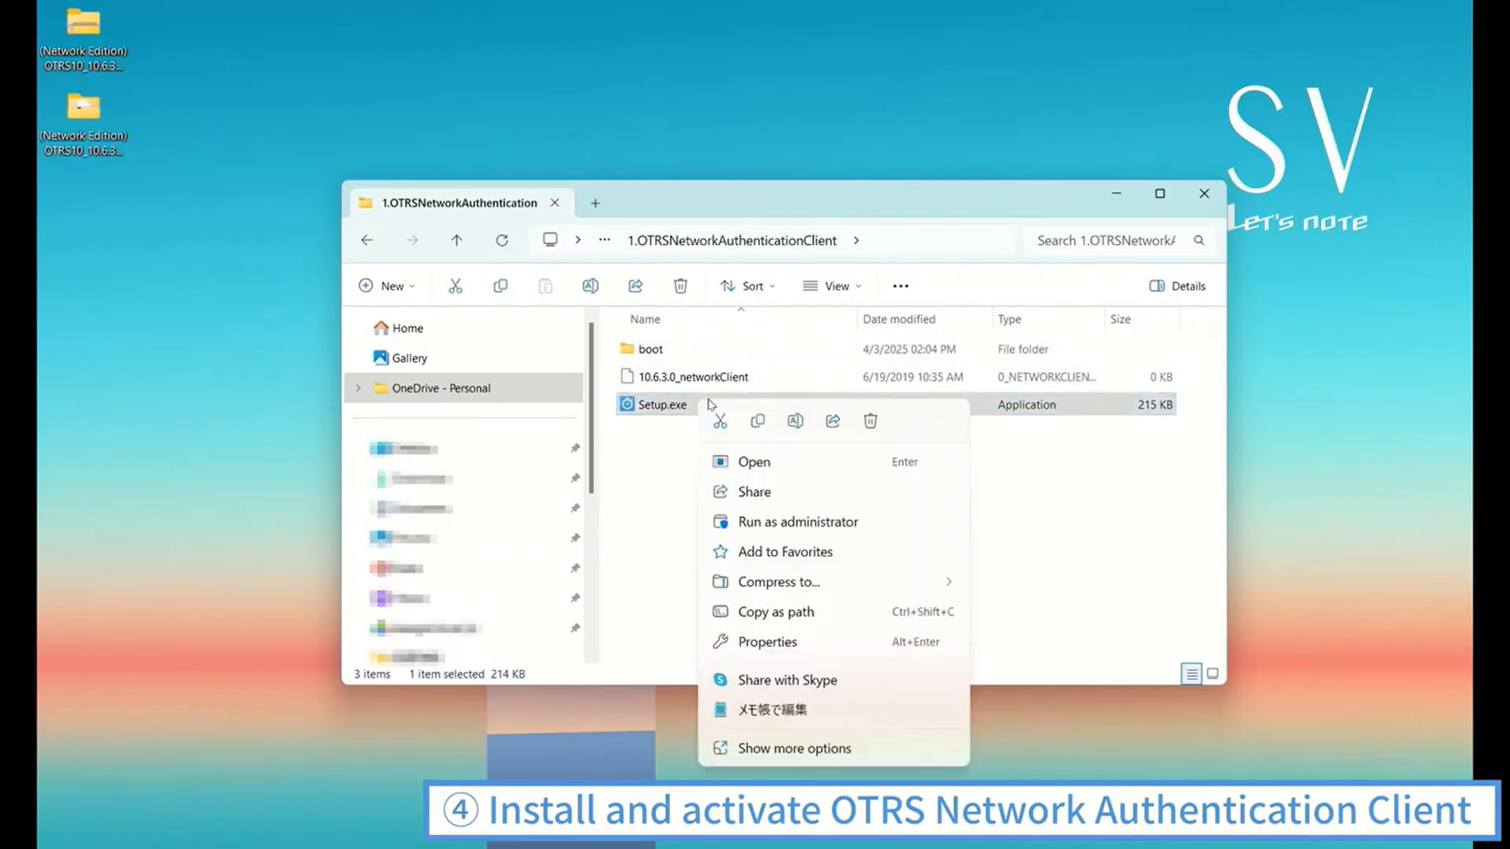
left_click(801, 522)
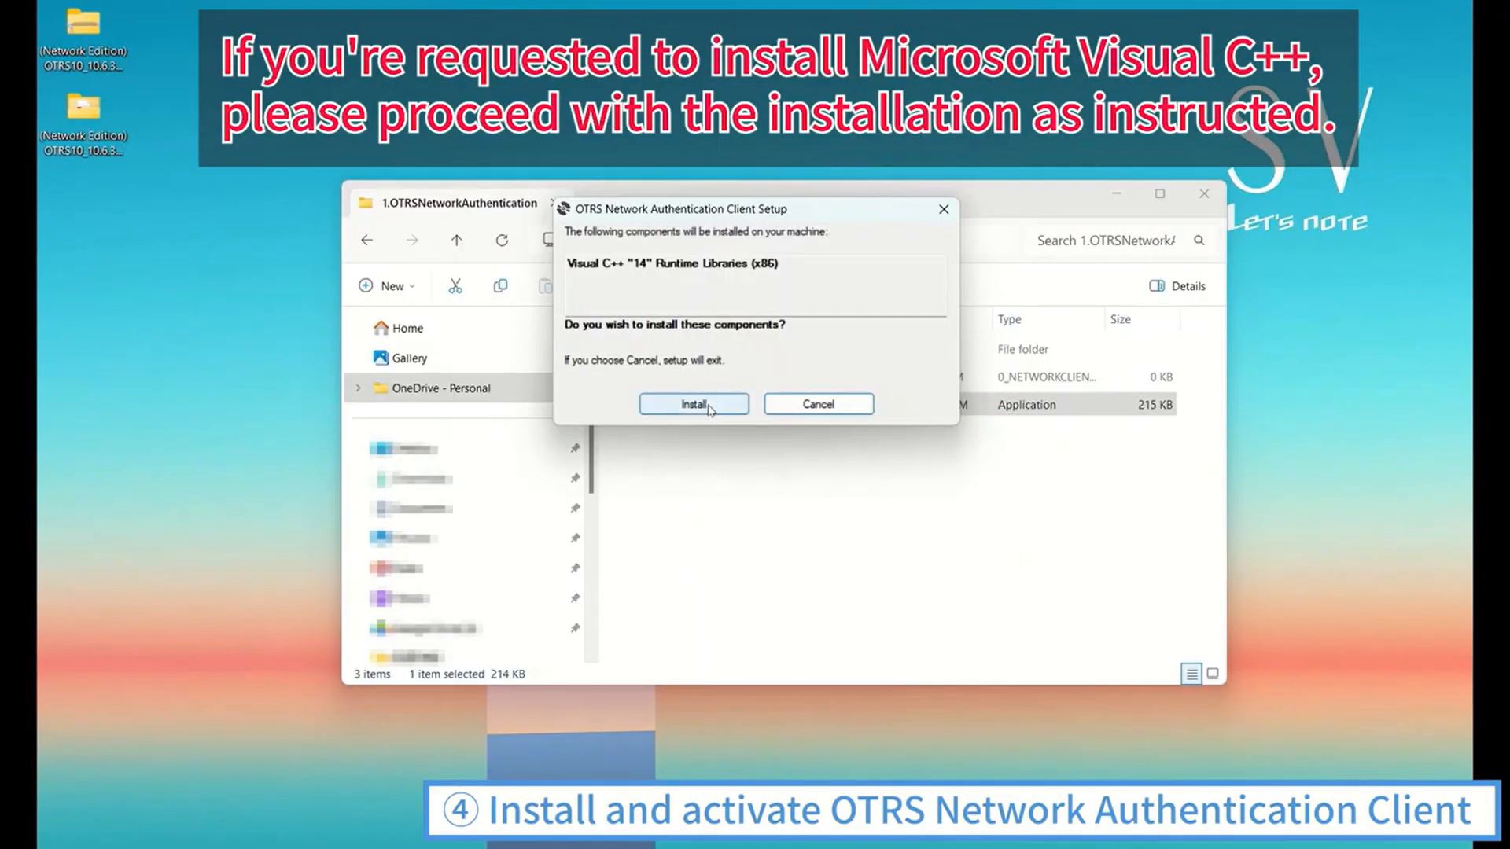
left_click(709, 409)
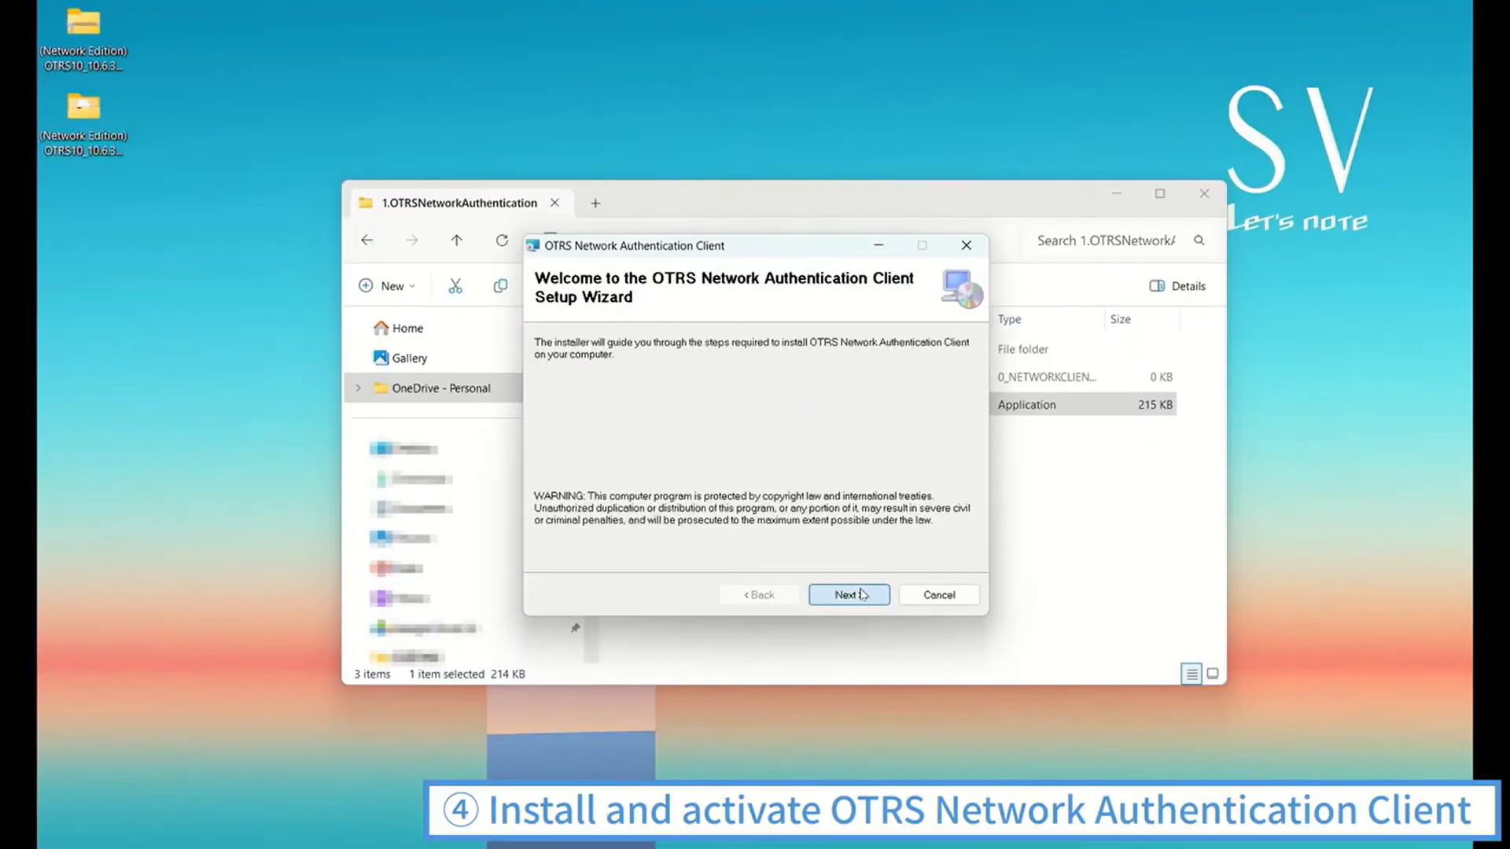
Install OTRS Network Authentication Client in C:\Program Files\Broadleaf\OTRS10\ and close the setup wizard and folder window
left_click(862, 595)
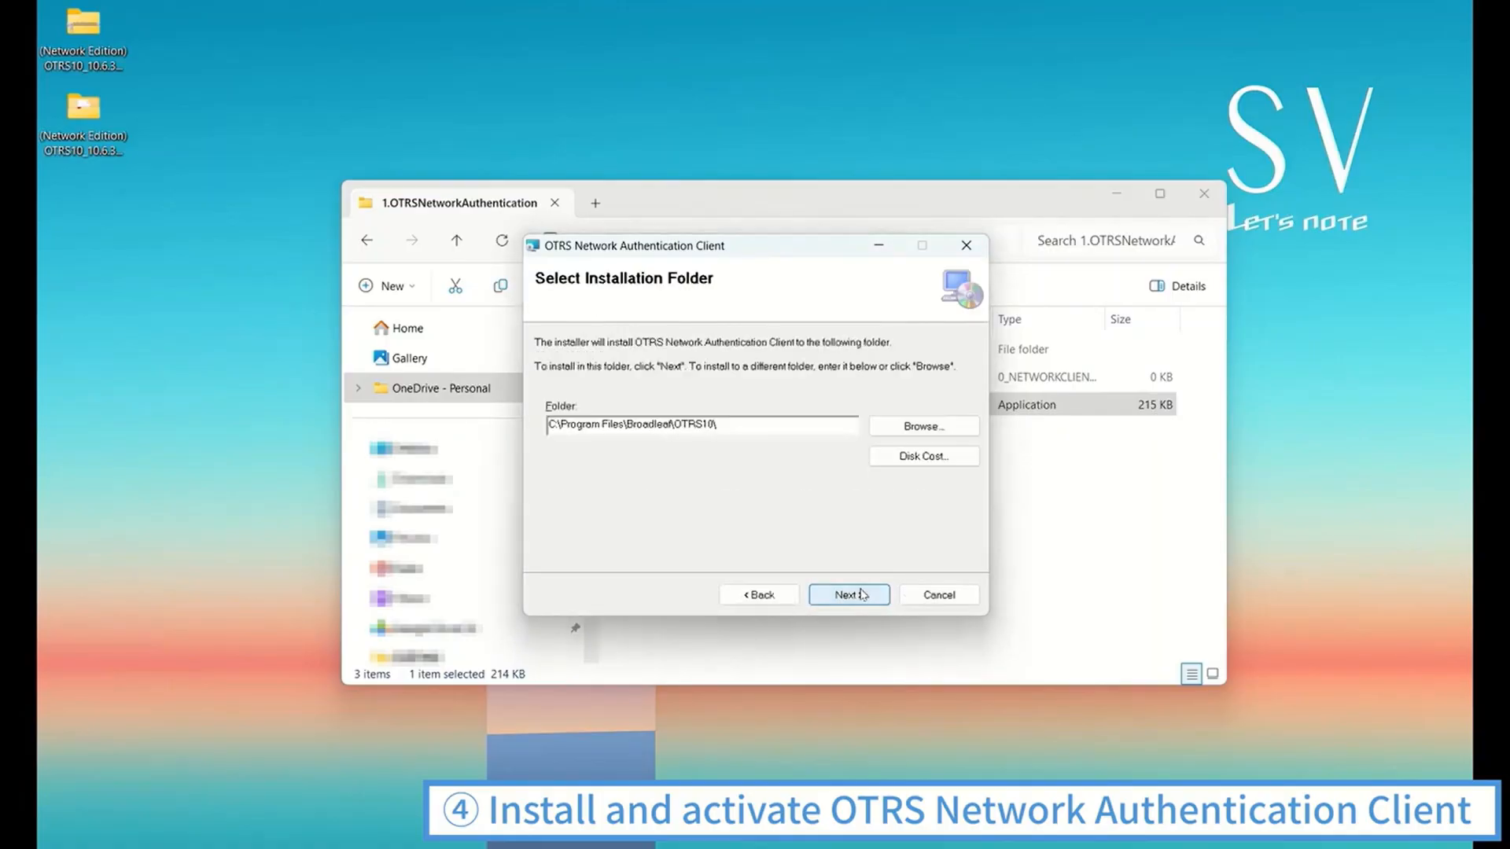
left_click(862, 595)
left_click(862, 595)
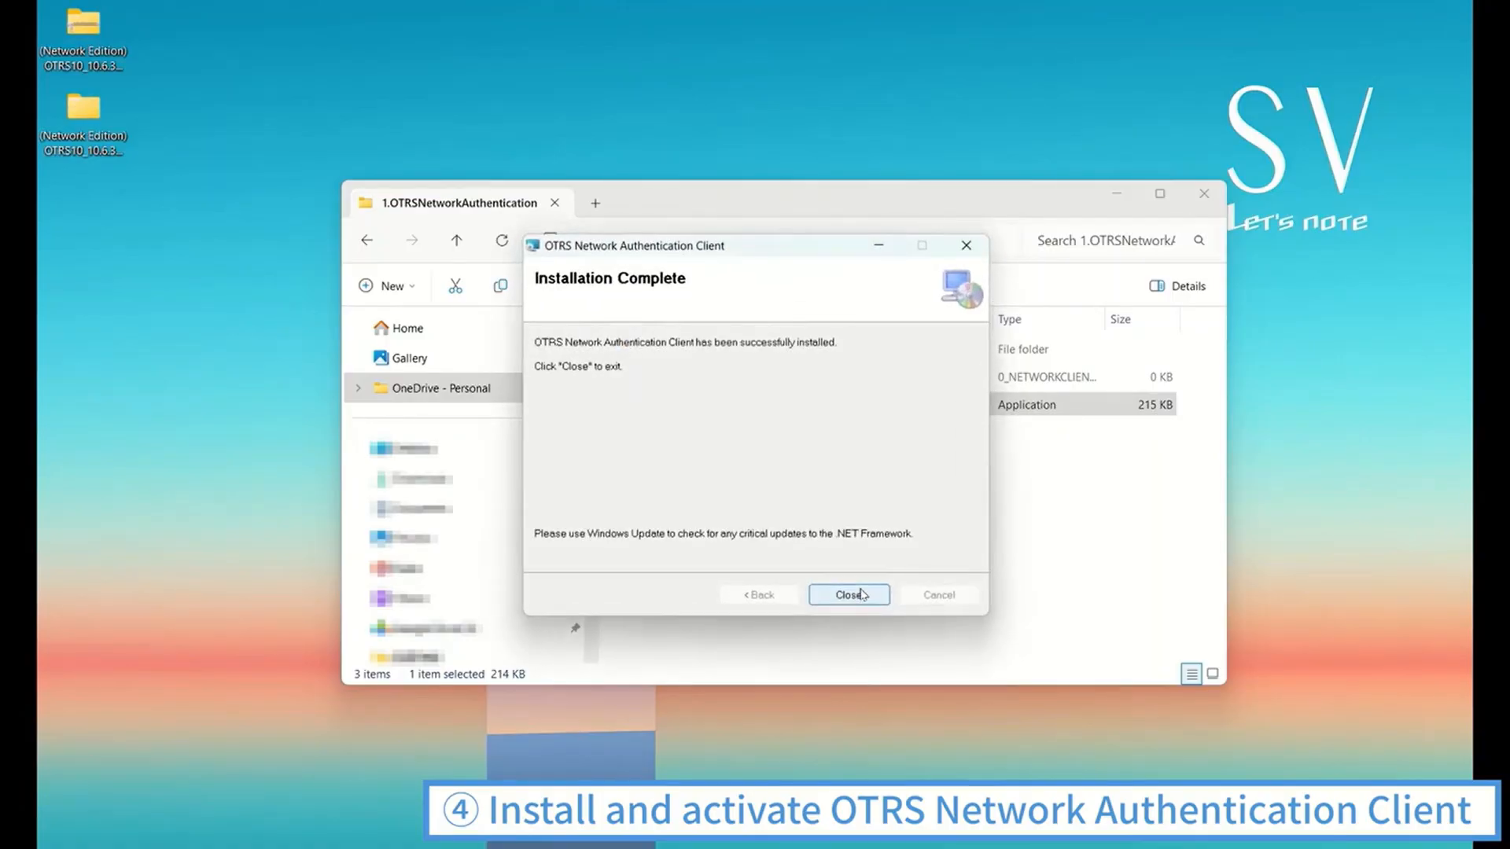
left_click(862, 595)
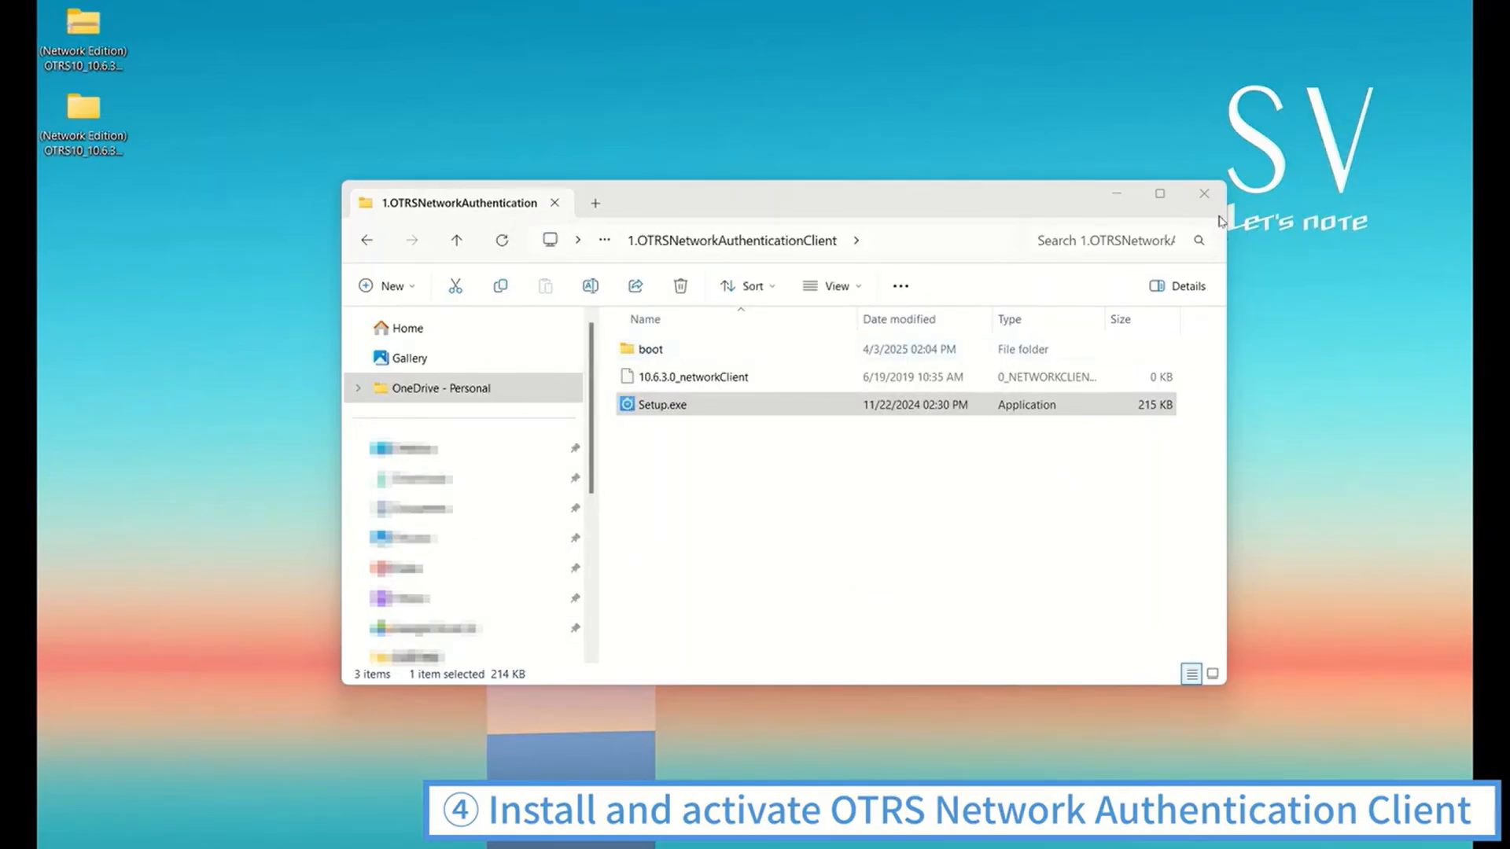
left_click(1200, 190)
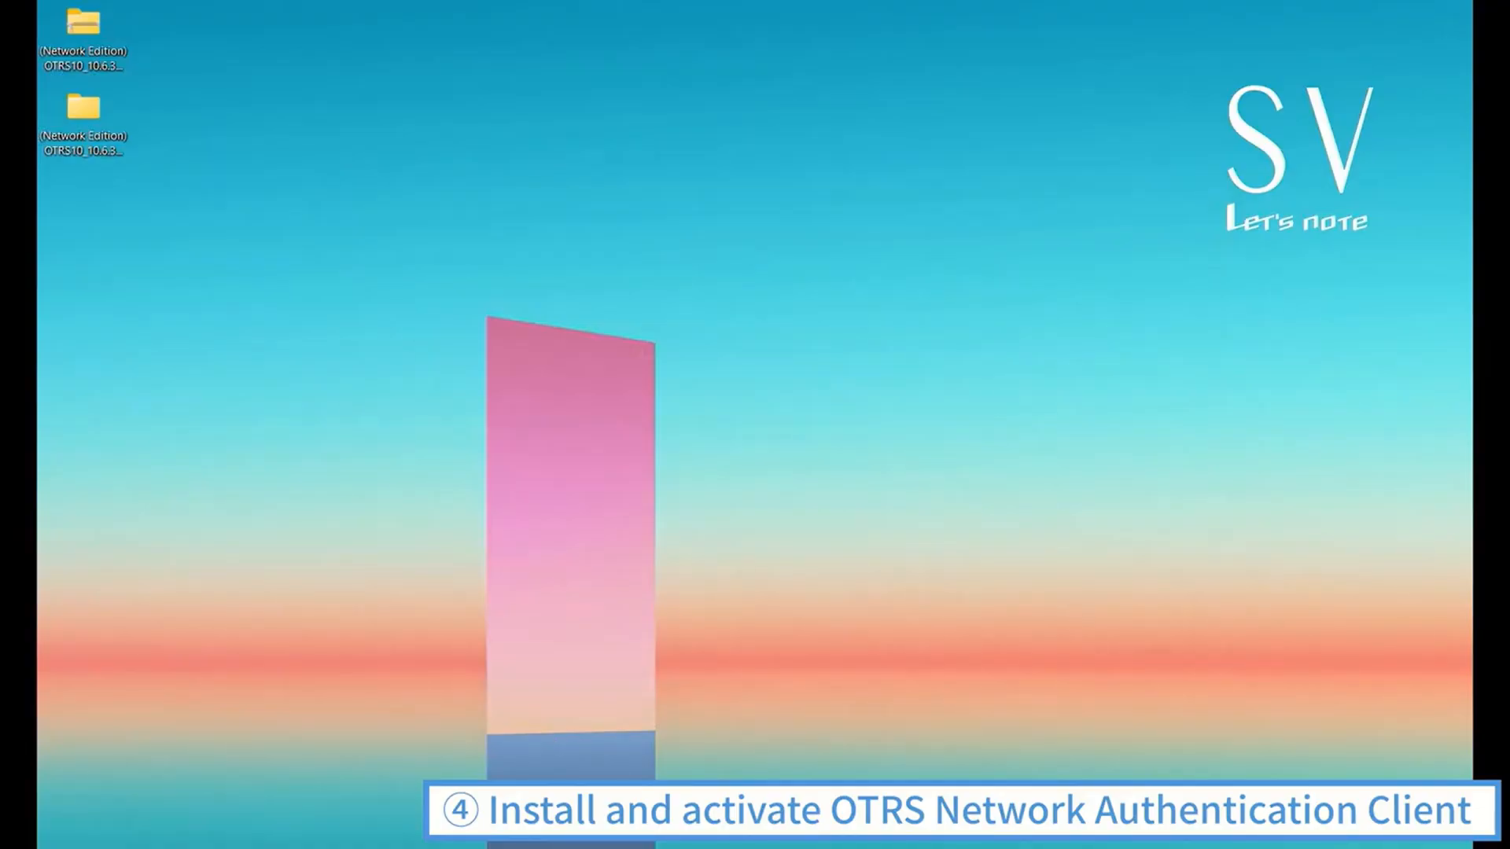
Launch OTRS Network Authentication Client, test the communication in its initial settings, and save them without a proxy
key("super")
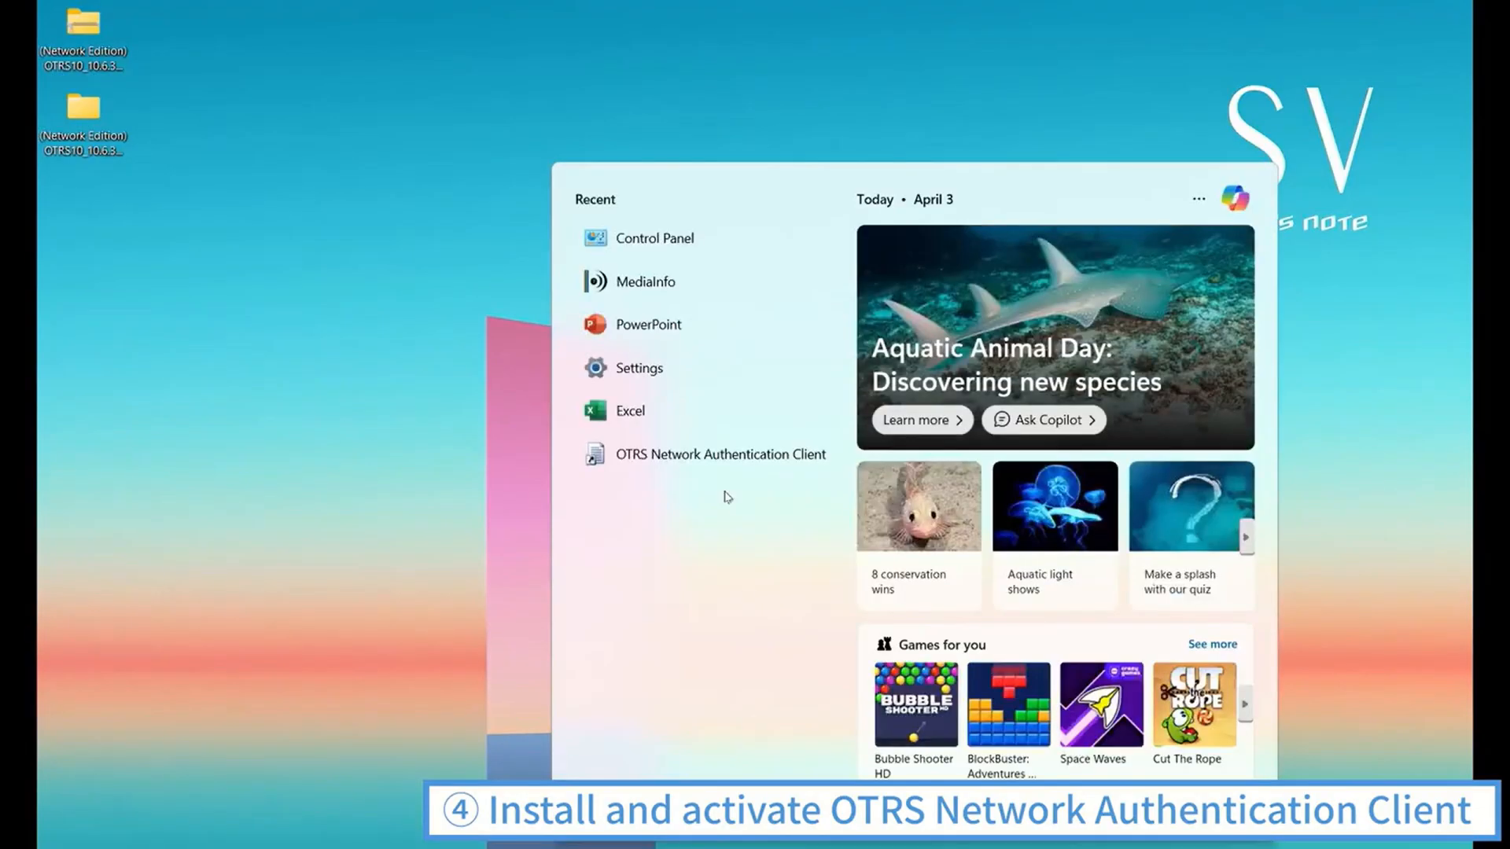
left_click(681, 456)
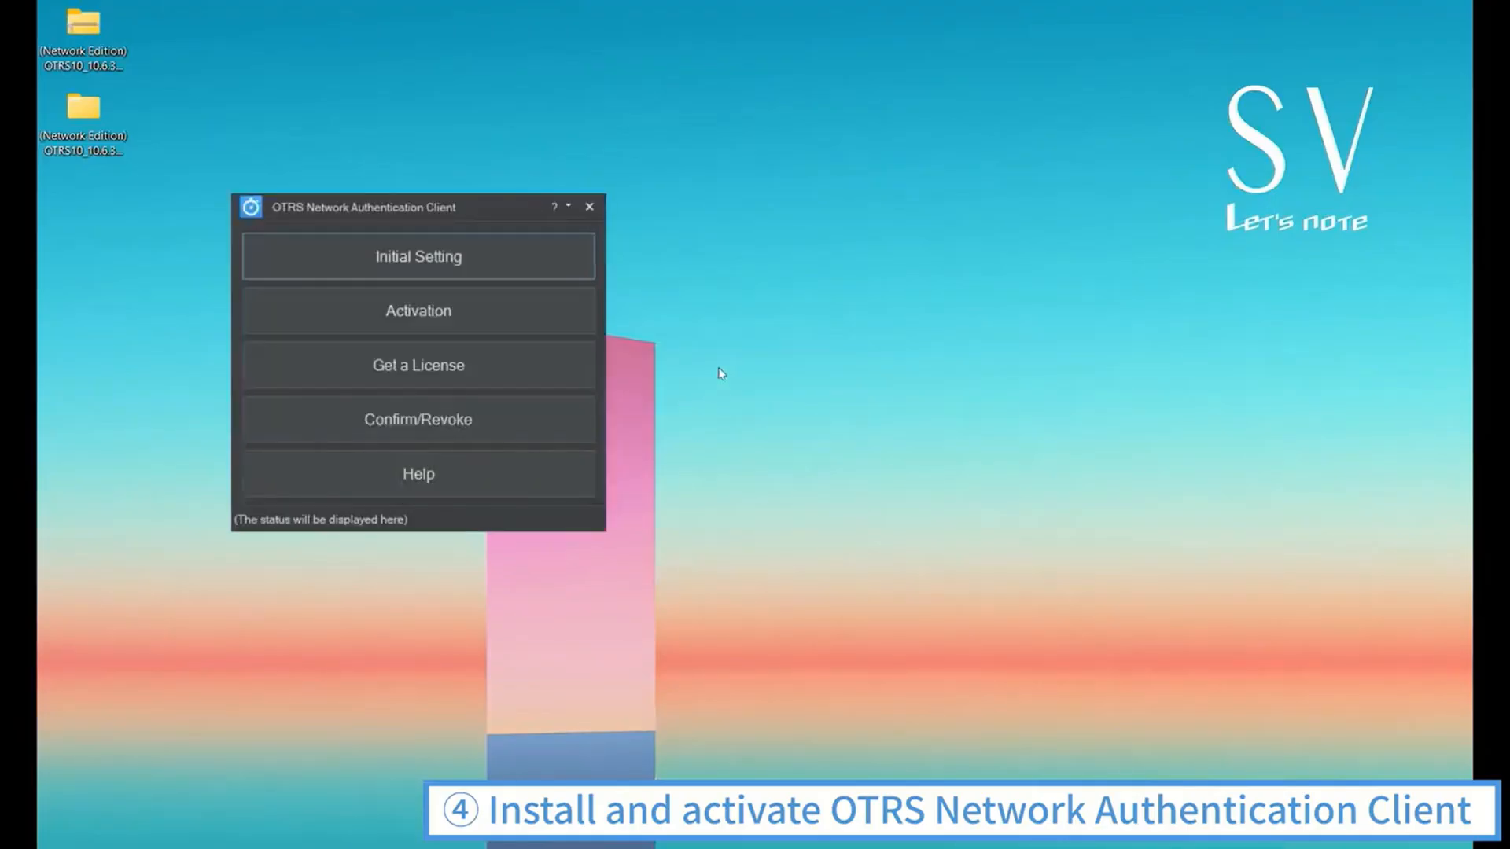
left_click(533, 265)
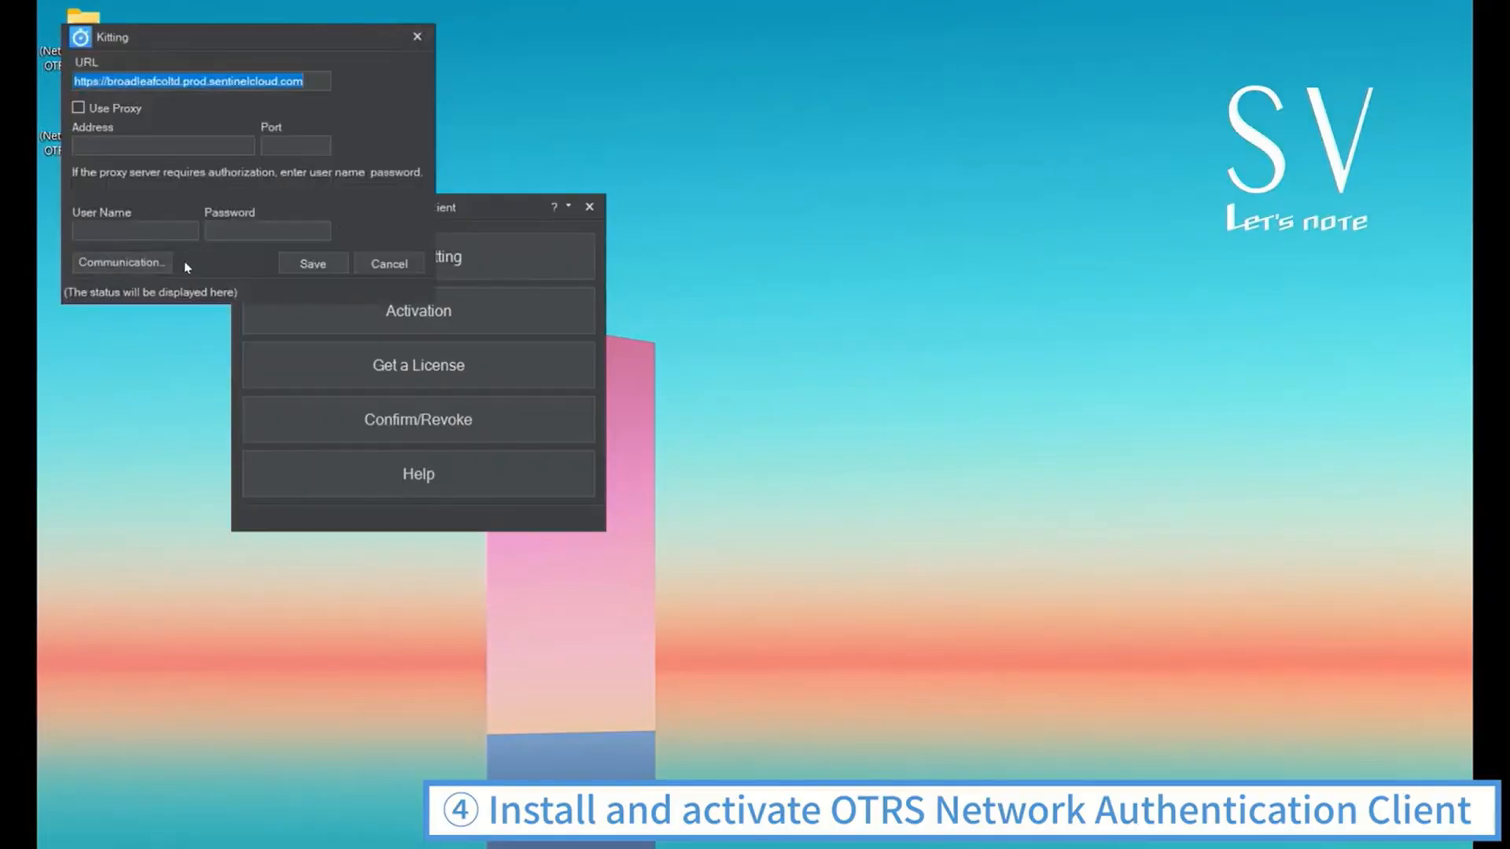
left_click(154, 264)
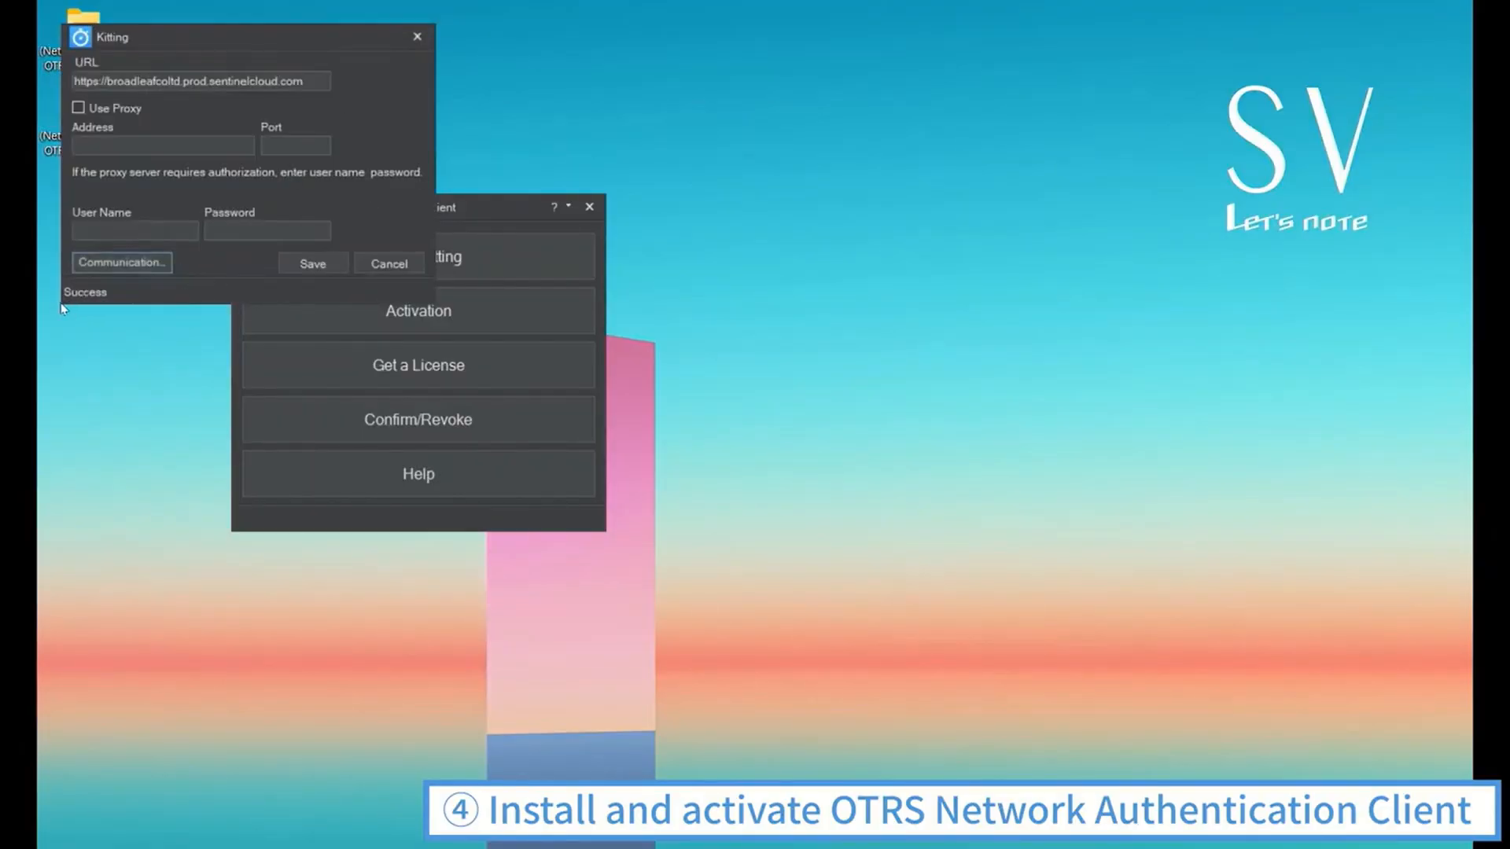
left_click(297, 264)
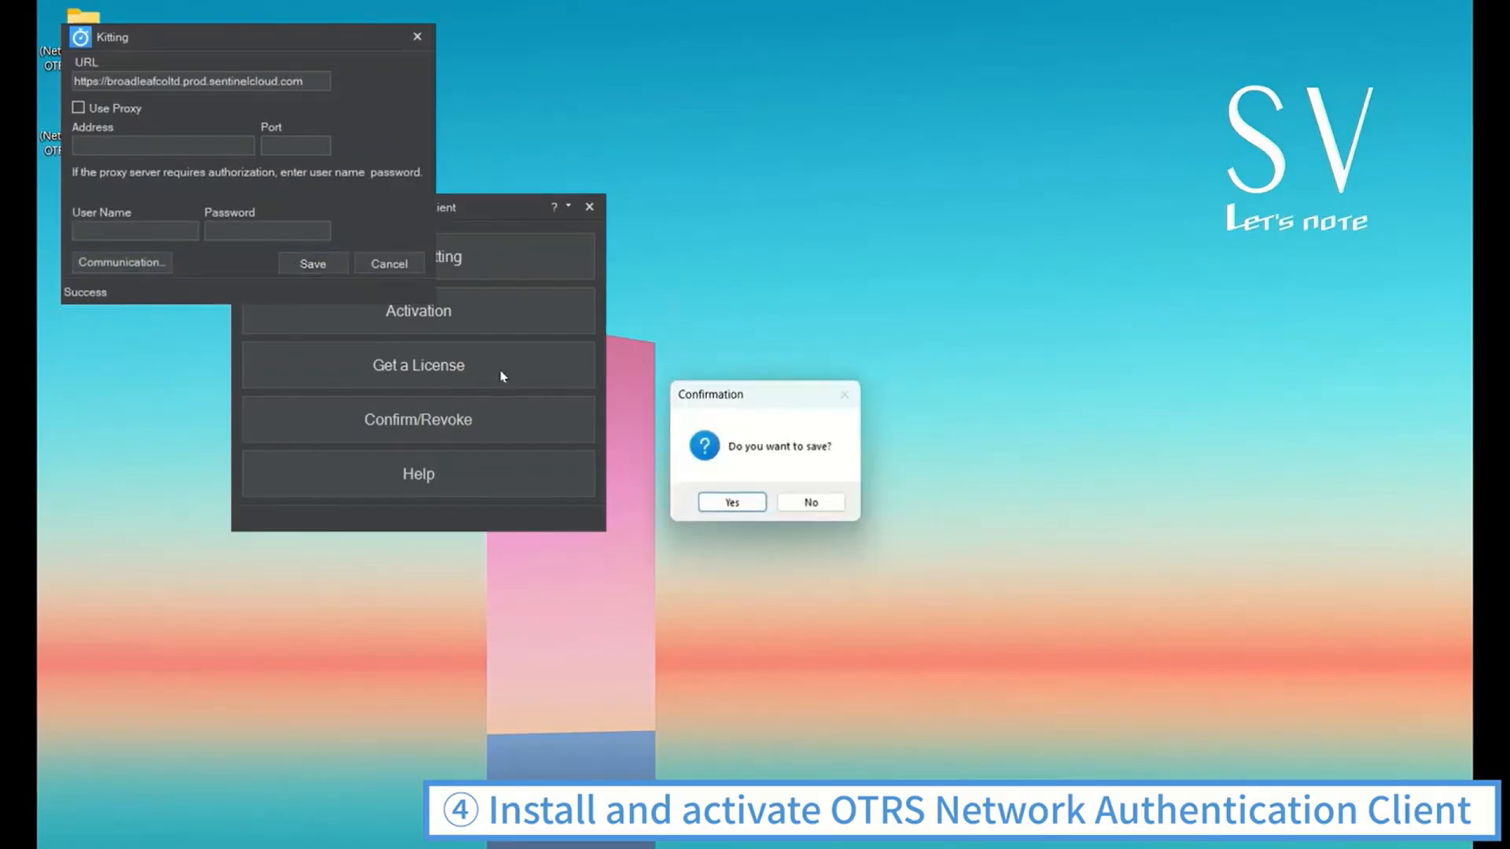
left_click(717, 504)
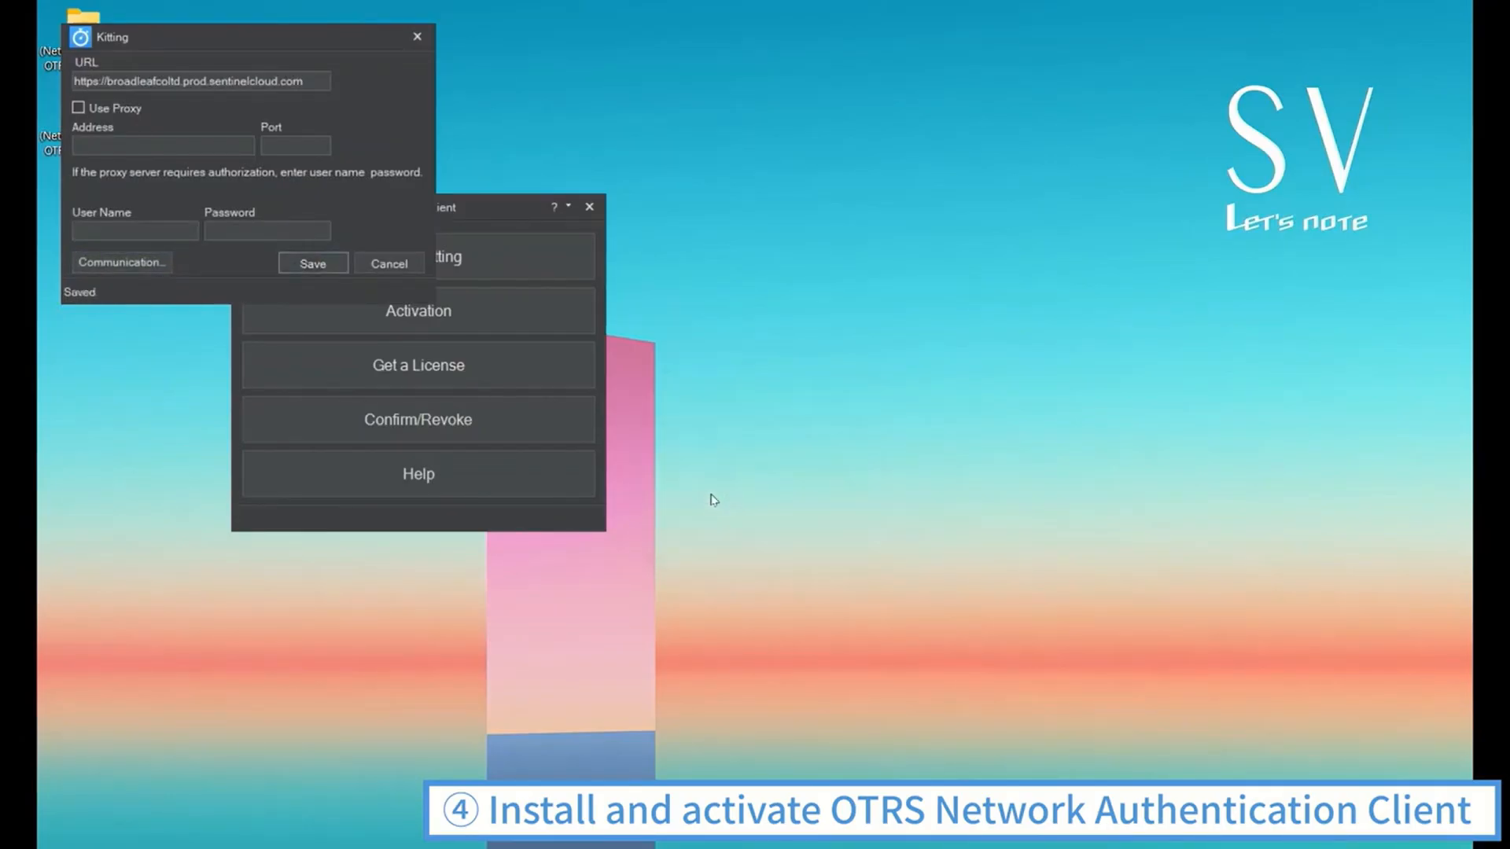
left_click(417, 37)
Activate the license in OTRS Network Authentication Client, confirm the activation, and close the Activation dialog and the client
left_click(516, 311)
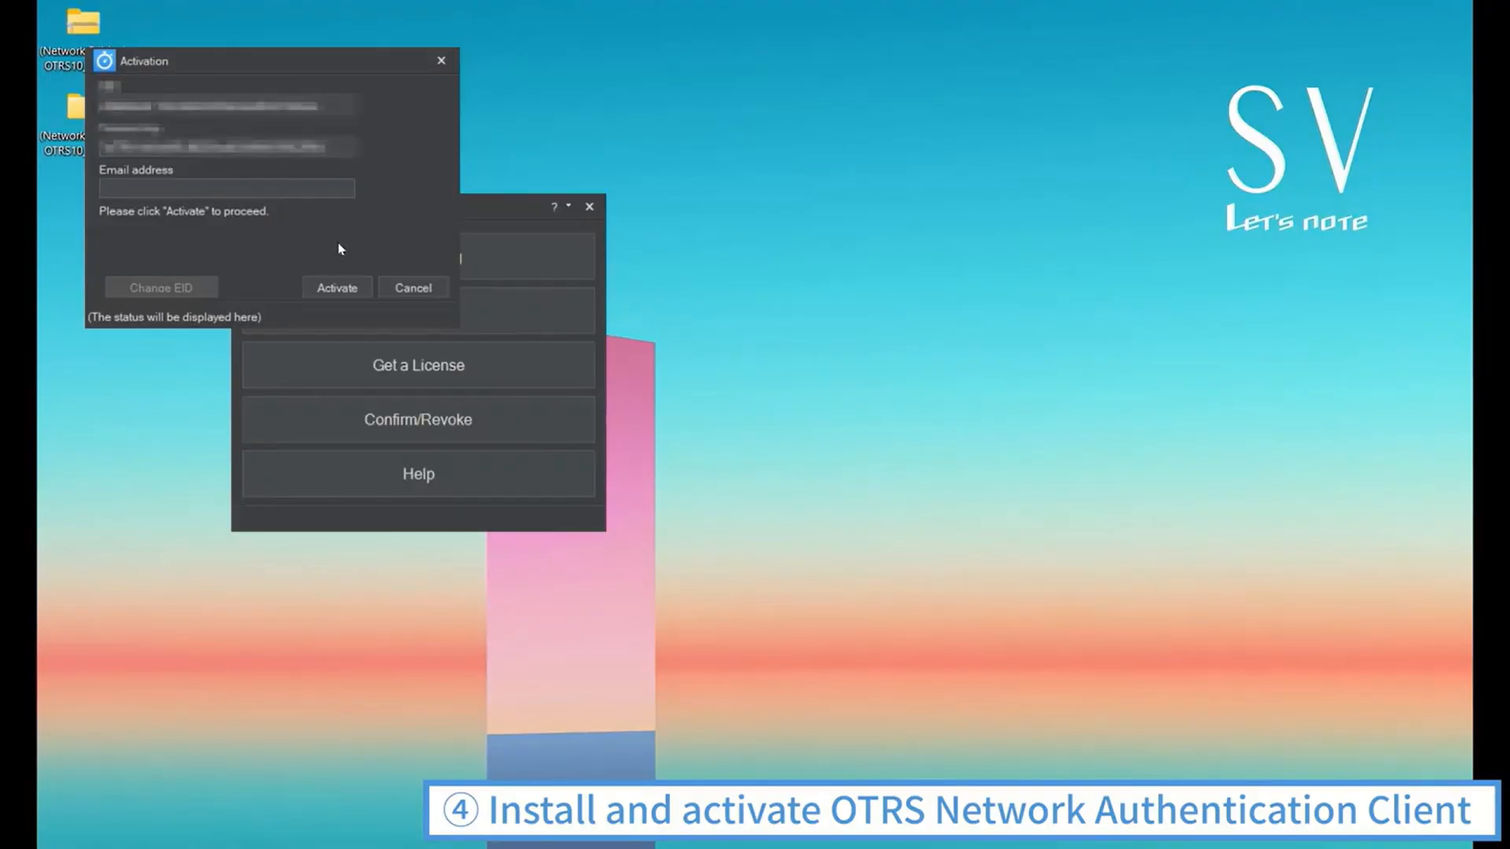
left_click(338, 287)
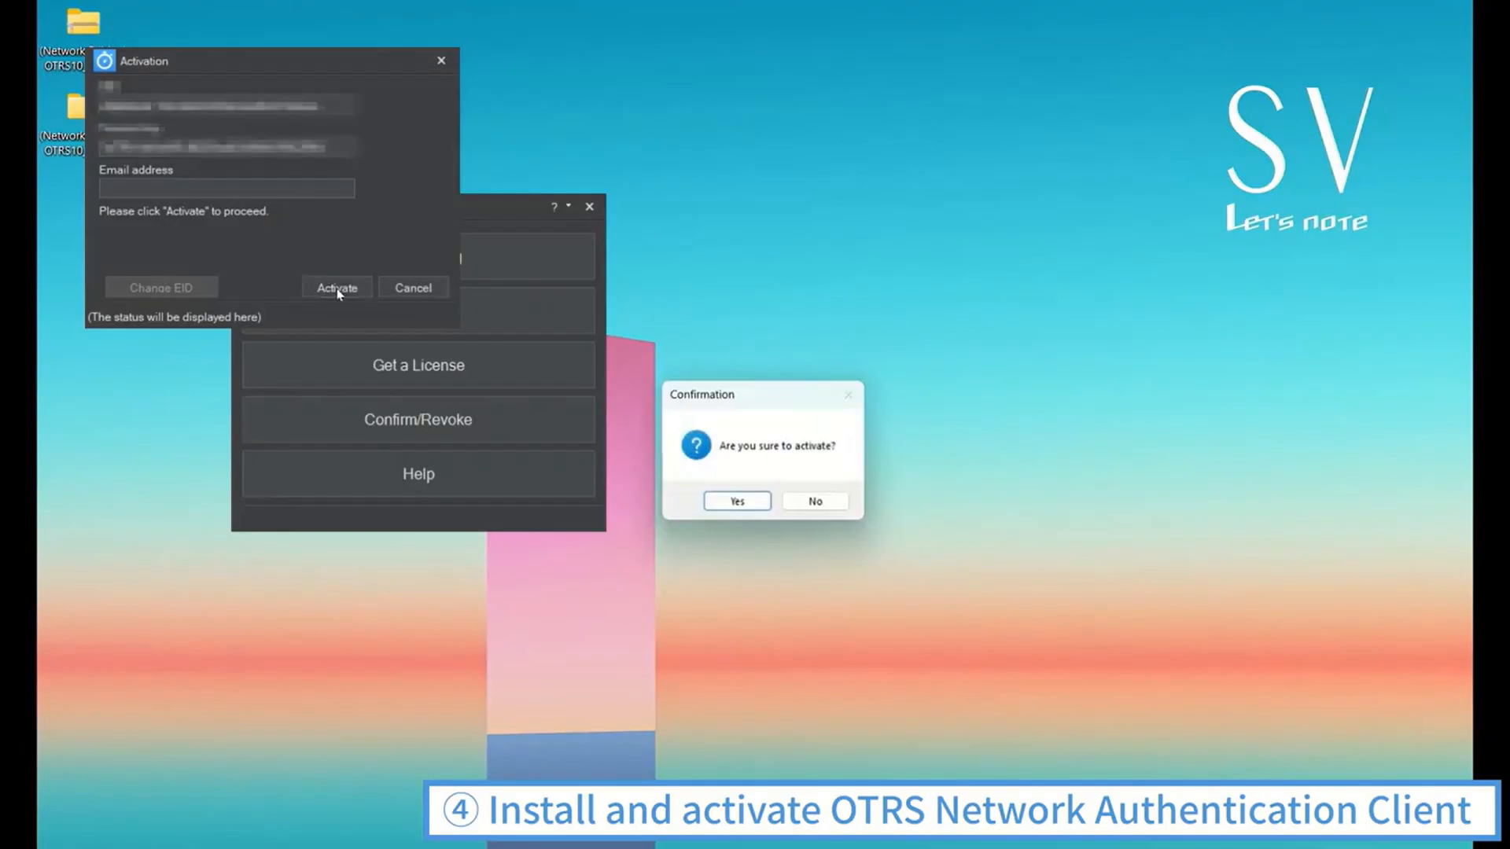
left_click(736, 504)
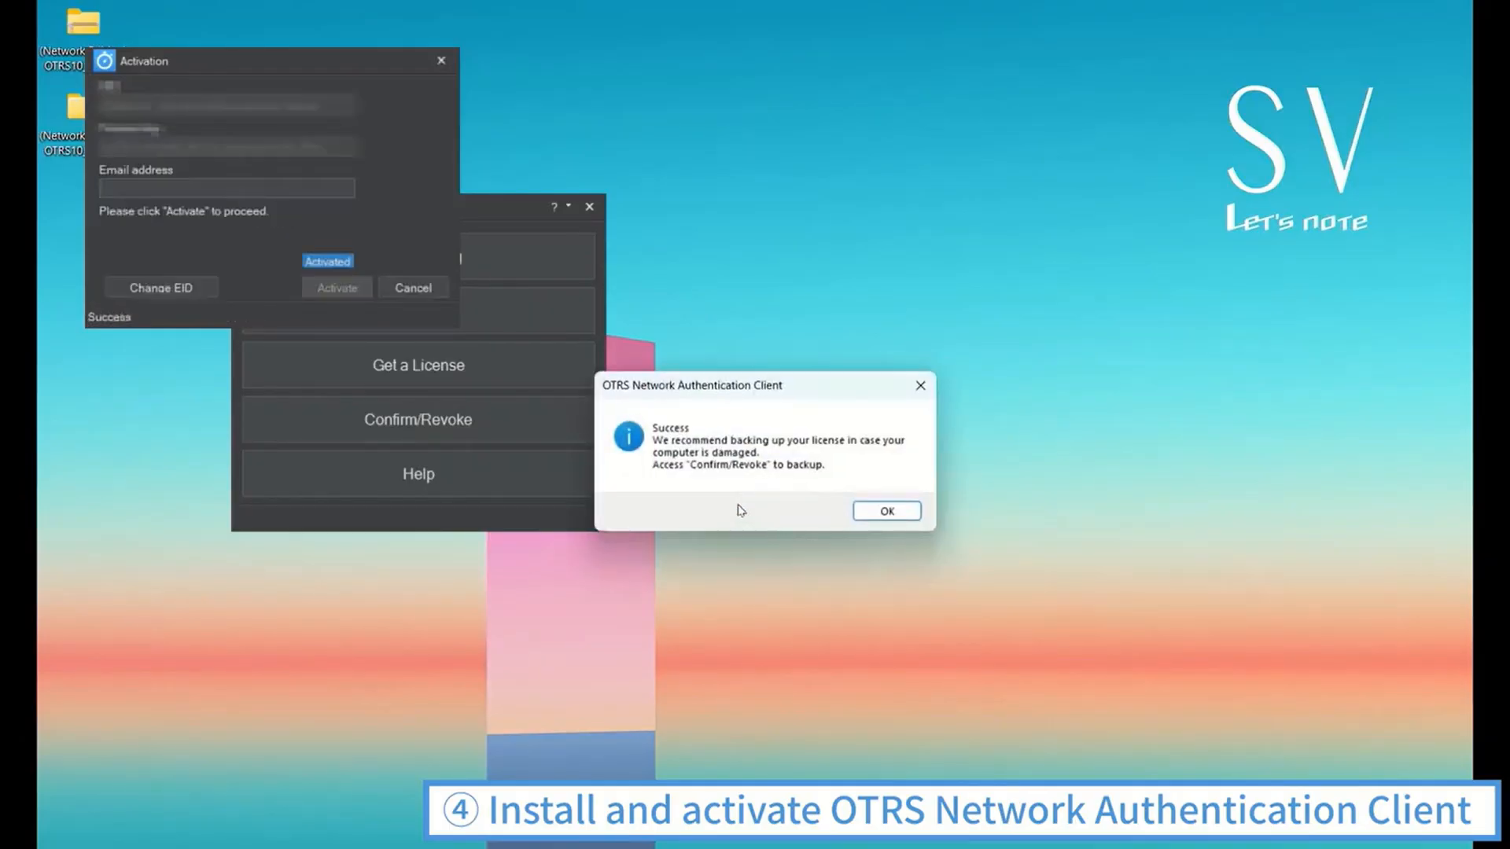
left_click(875, 513)
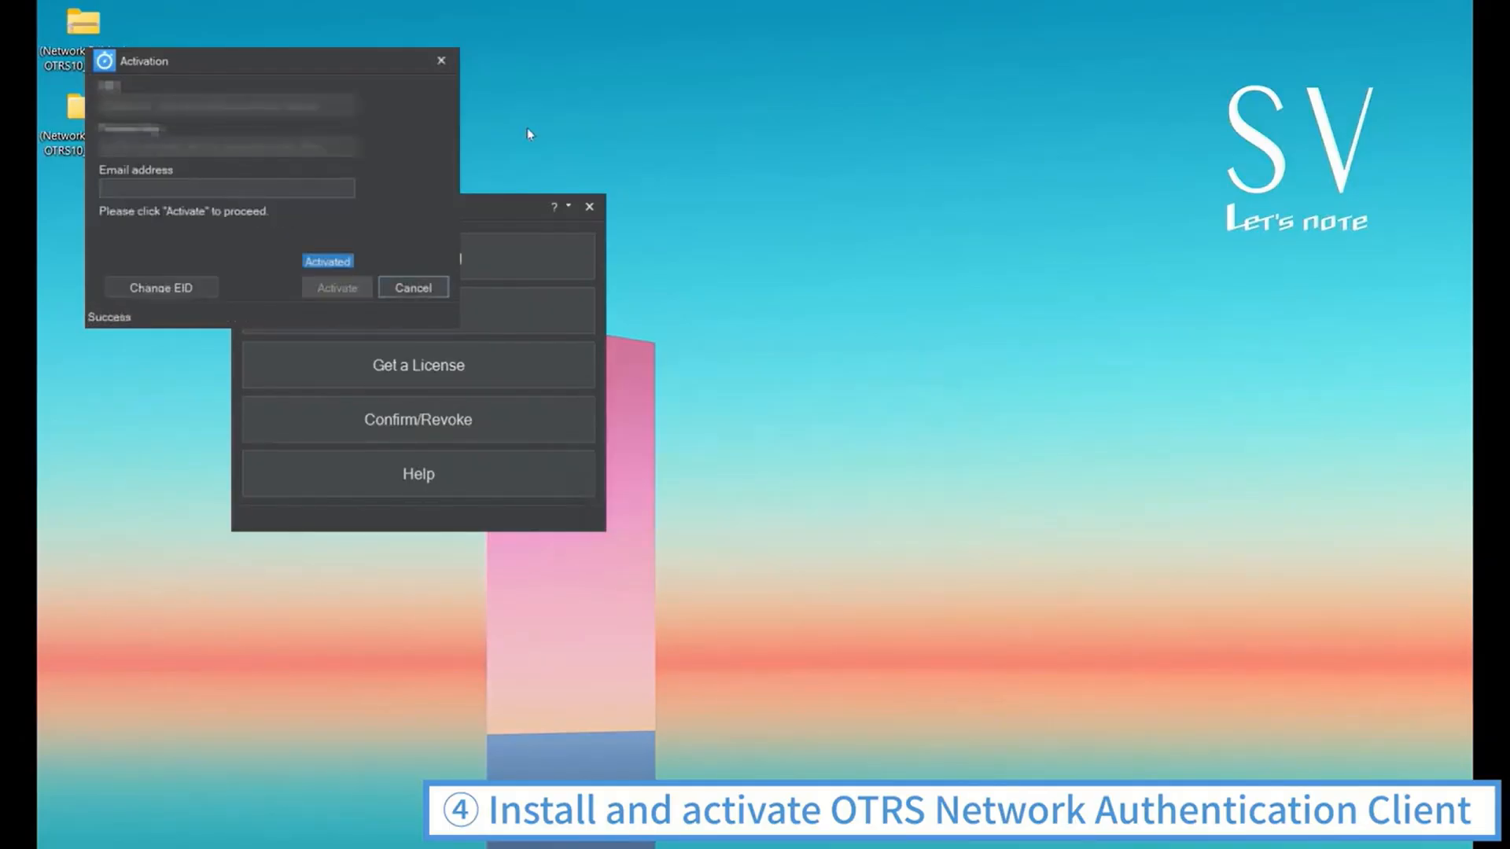
left_click(442, 62)
left_click(589, 206)
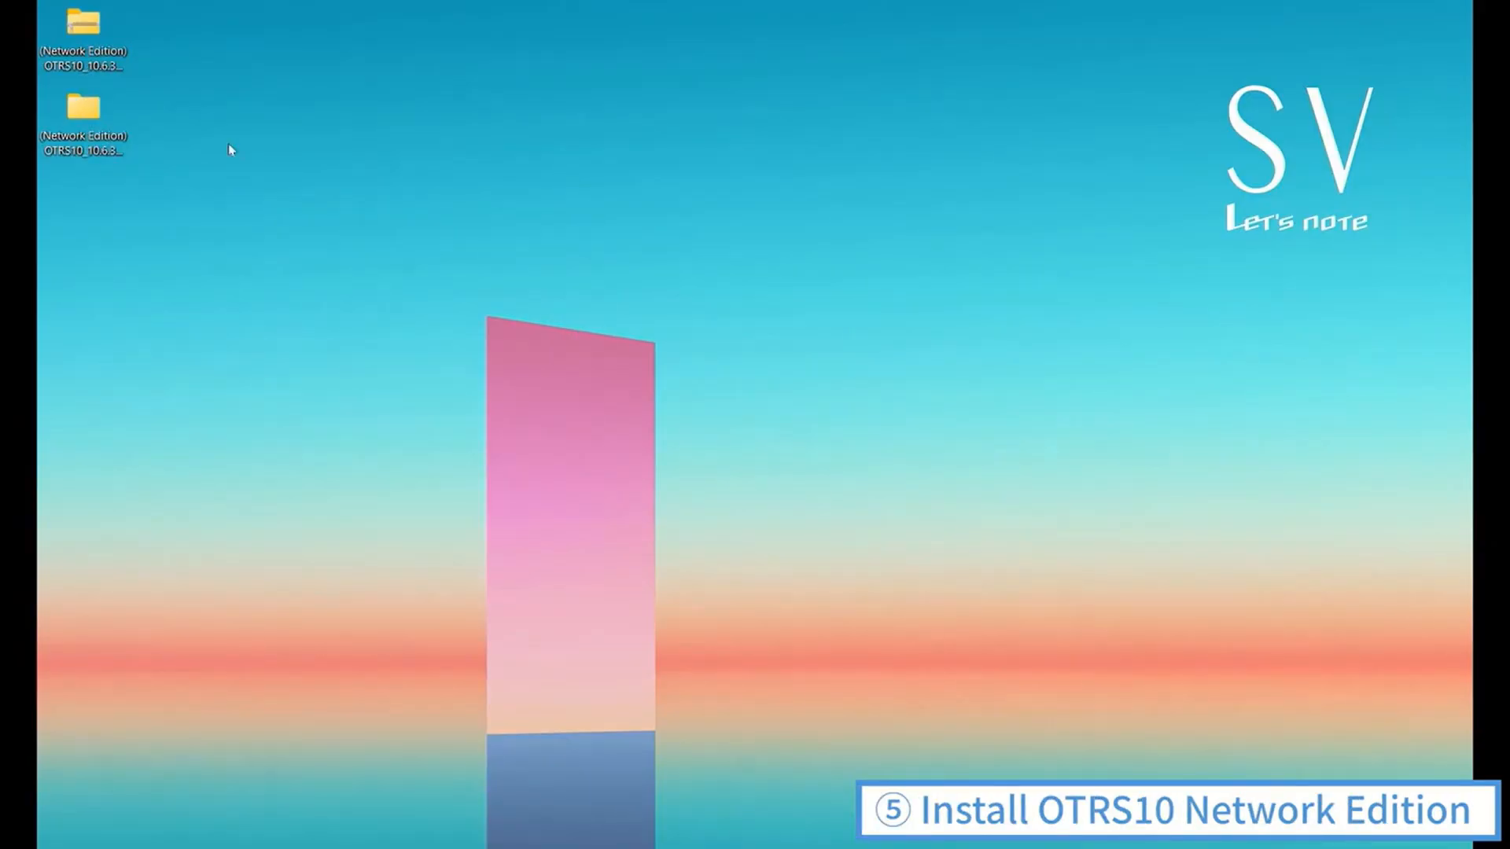
Run Setup.exe as administrator from the 2.OTRS folder inside the extracted (Network Edition) OTRS10_10.6.3 desktop folder
double_click(94, 126)
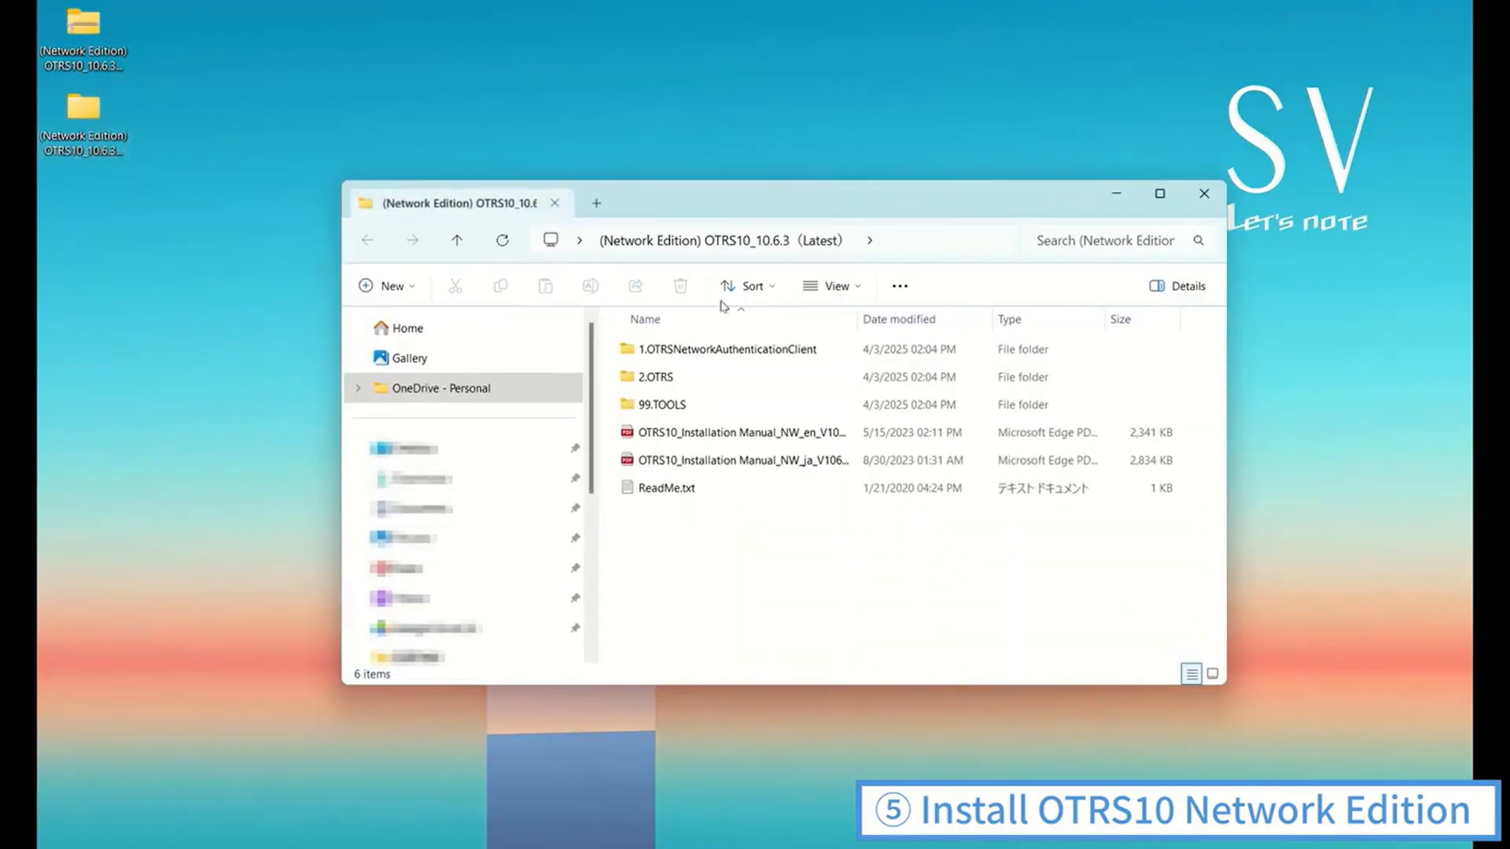
double_click(799, 380)
left_click(718, 406)
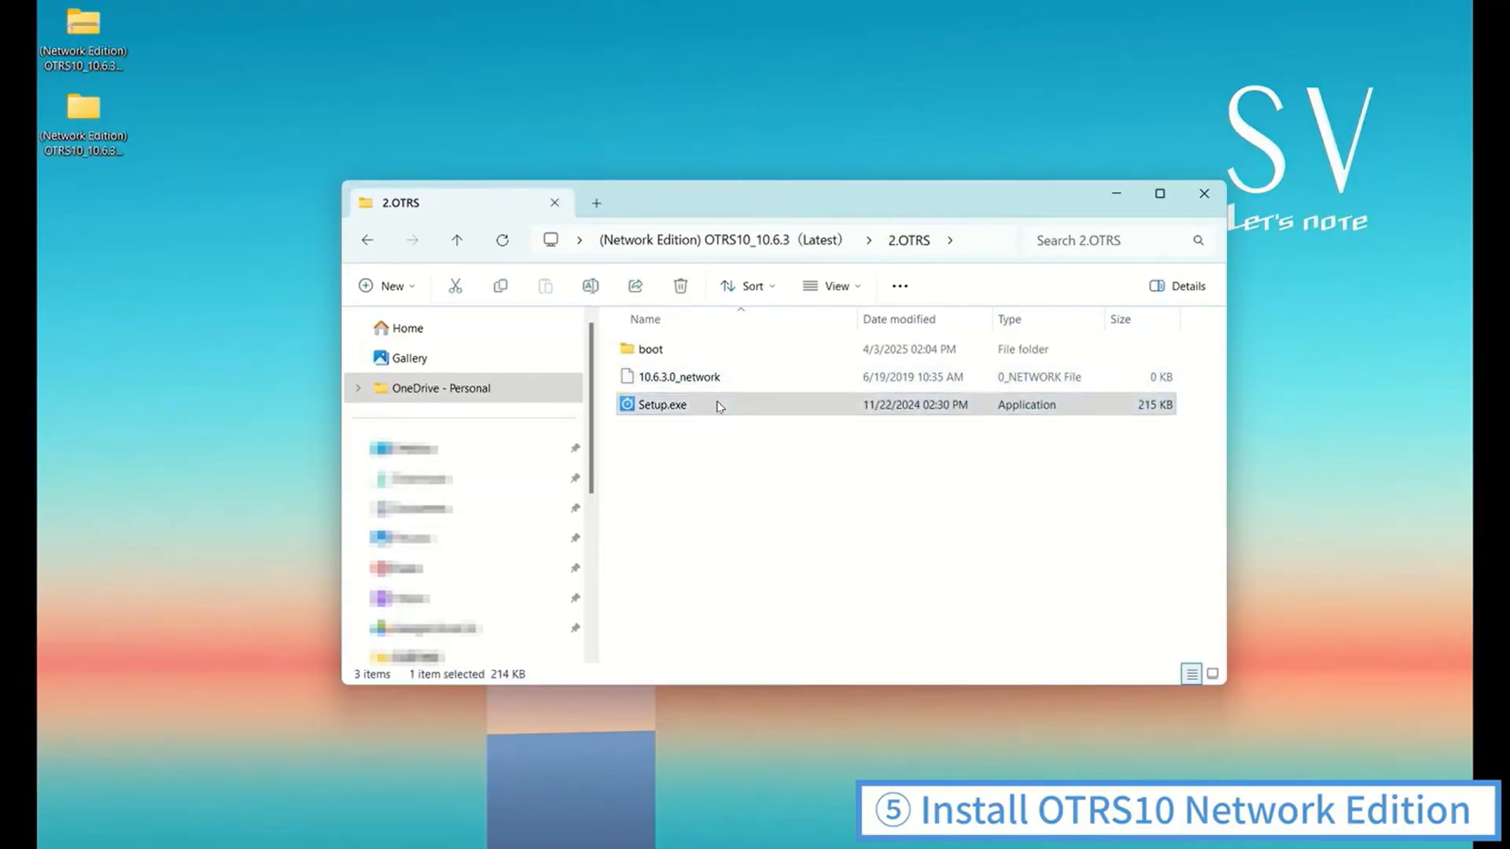
right_click(718, 406)
left_click(815, 522)
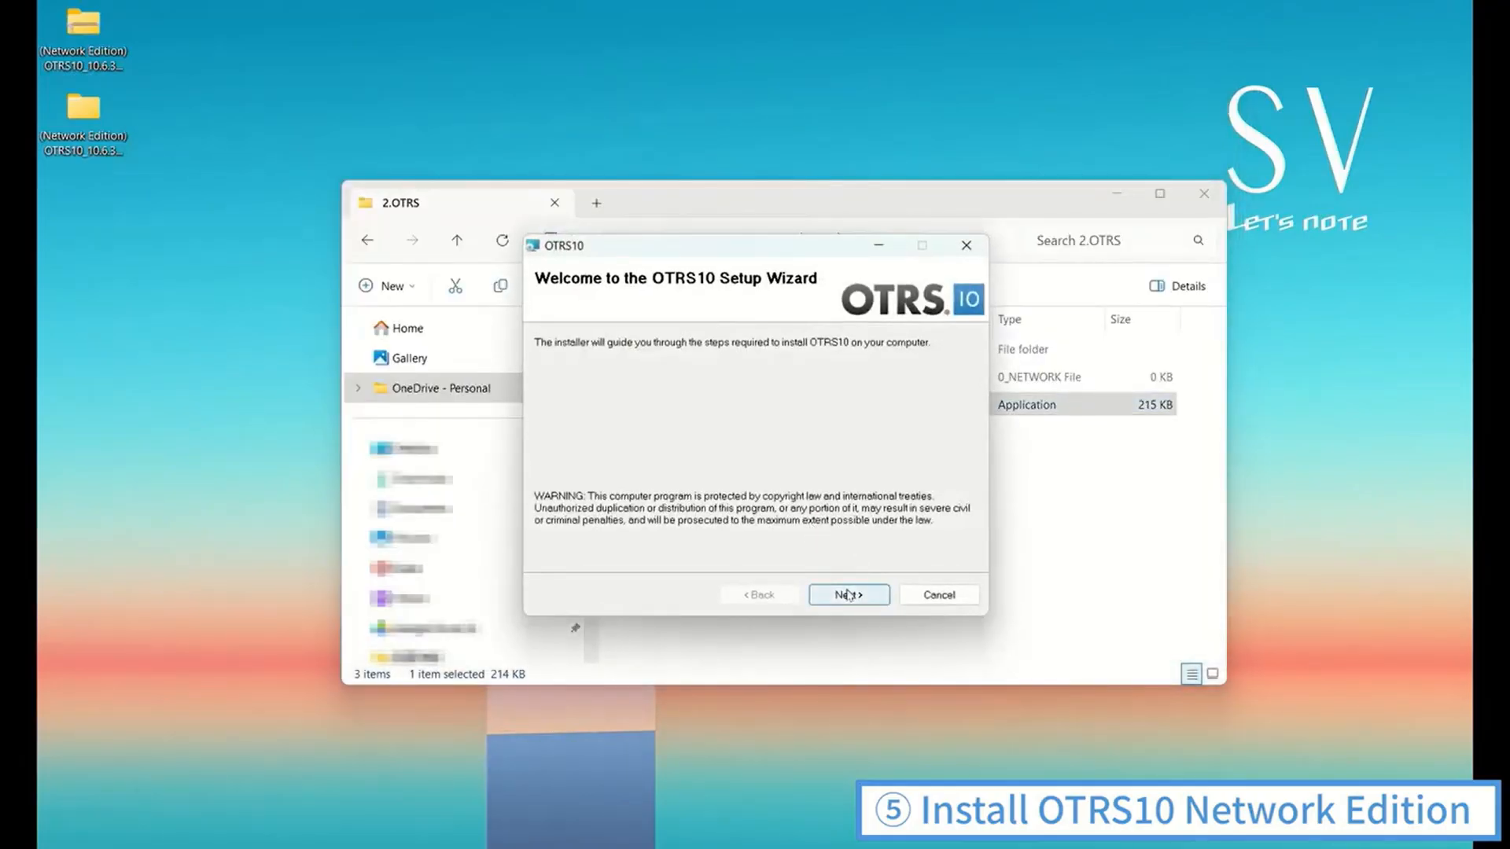
Proceed through the OTRS10 Setup Wizard and start installing for Everyone in C:\Program Files\Broadleaf\OTRS10\
left_click(847, 595)
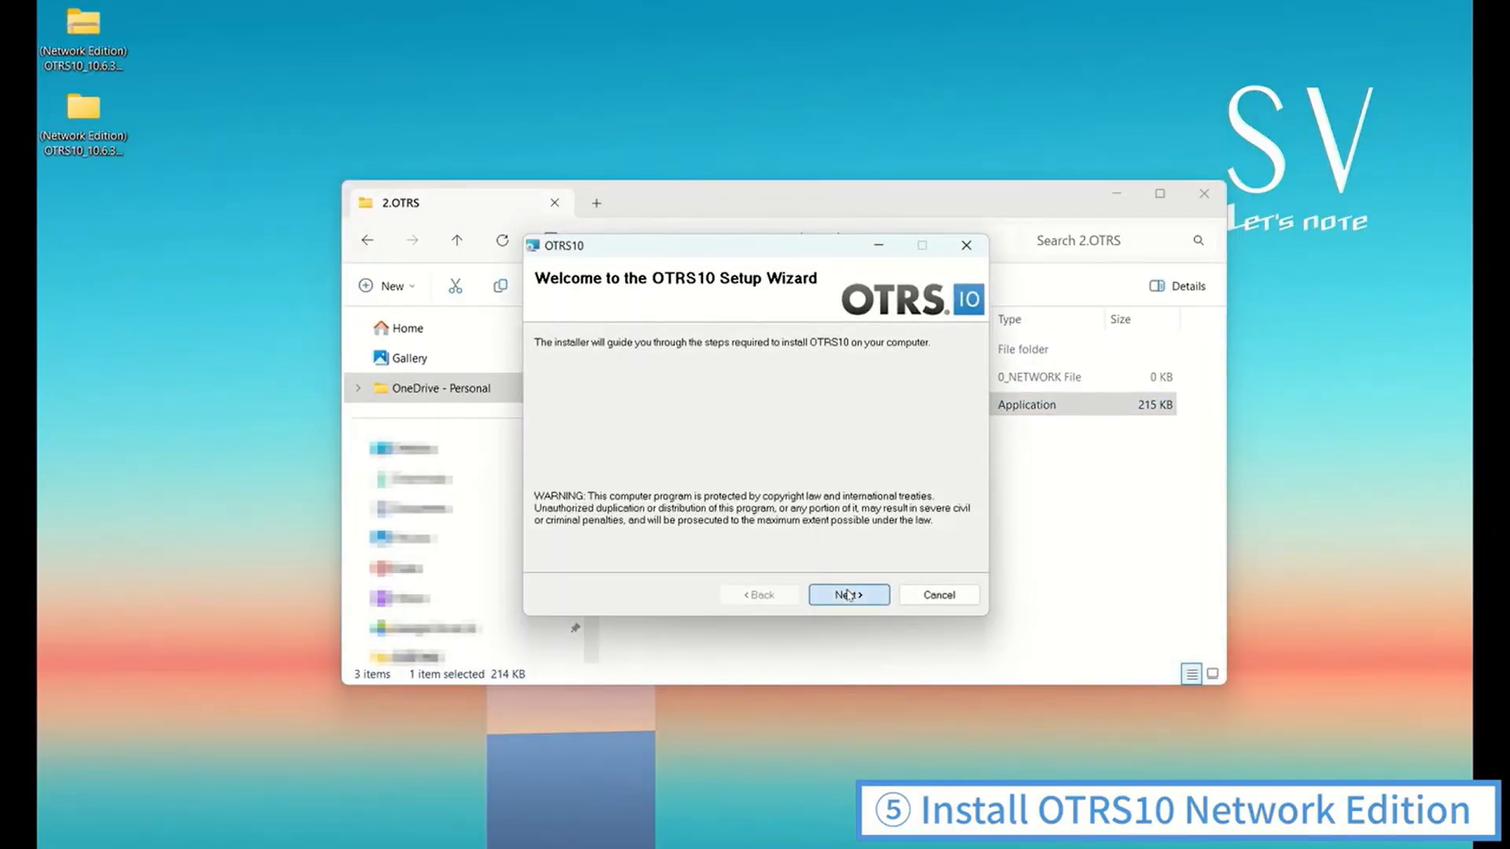
left_click(724, 556)
left_click(861, 595)
left_click(861, 596)
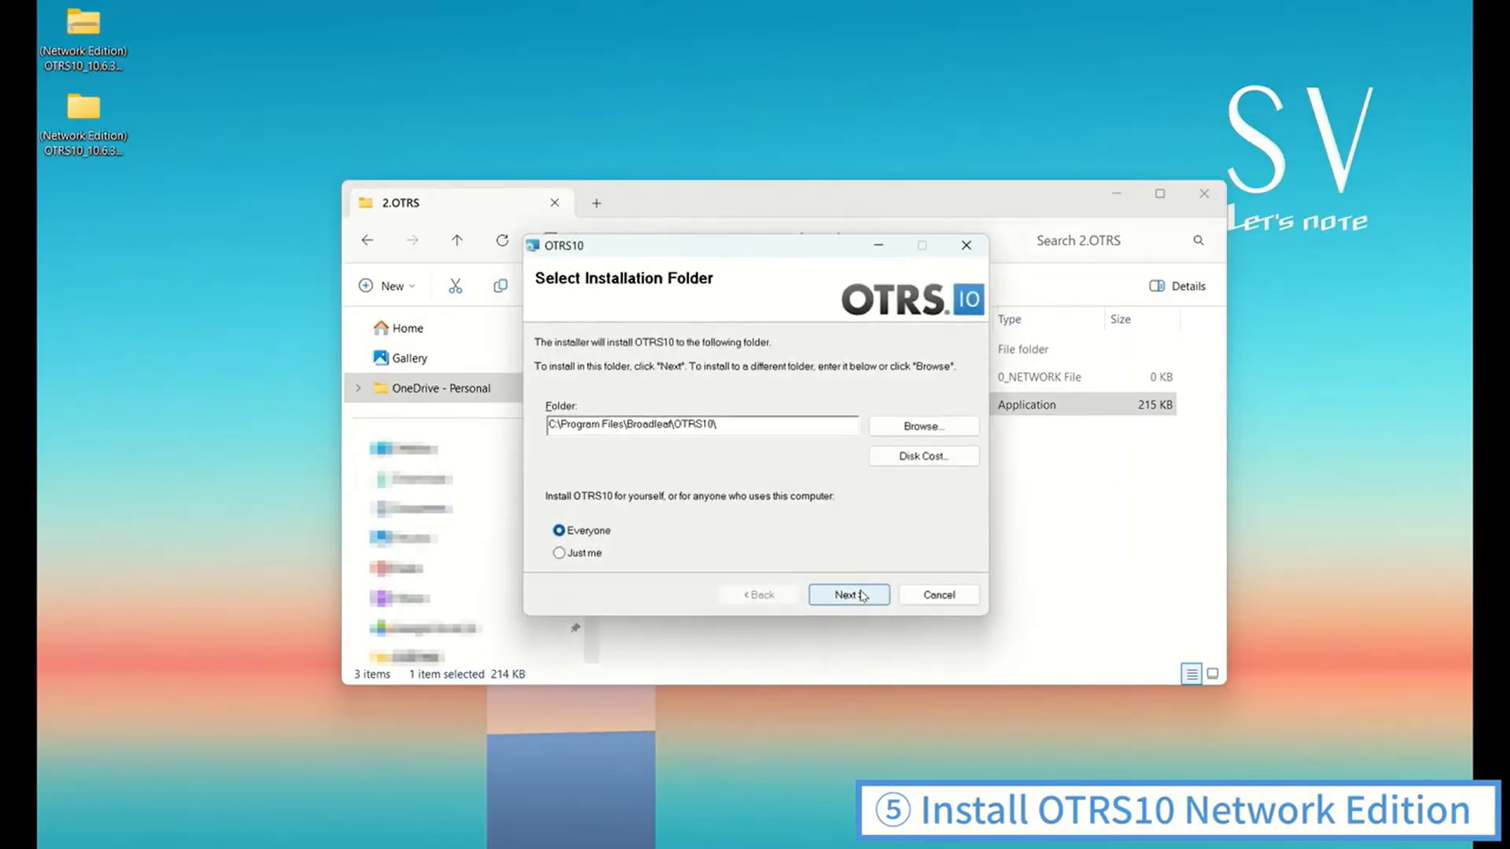
left_click(861, 595)
left_click(861, 595)
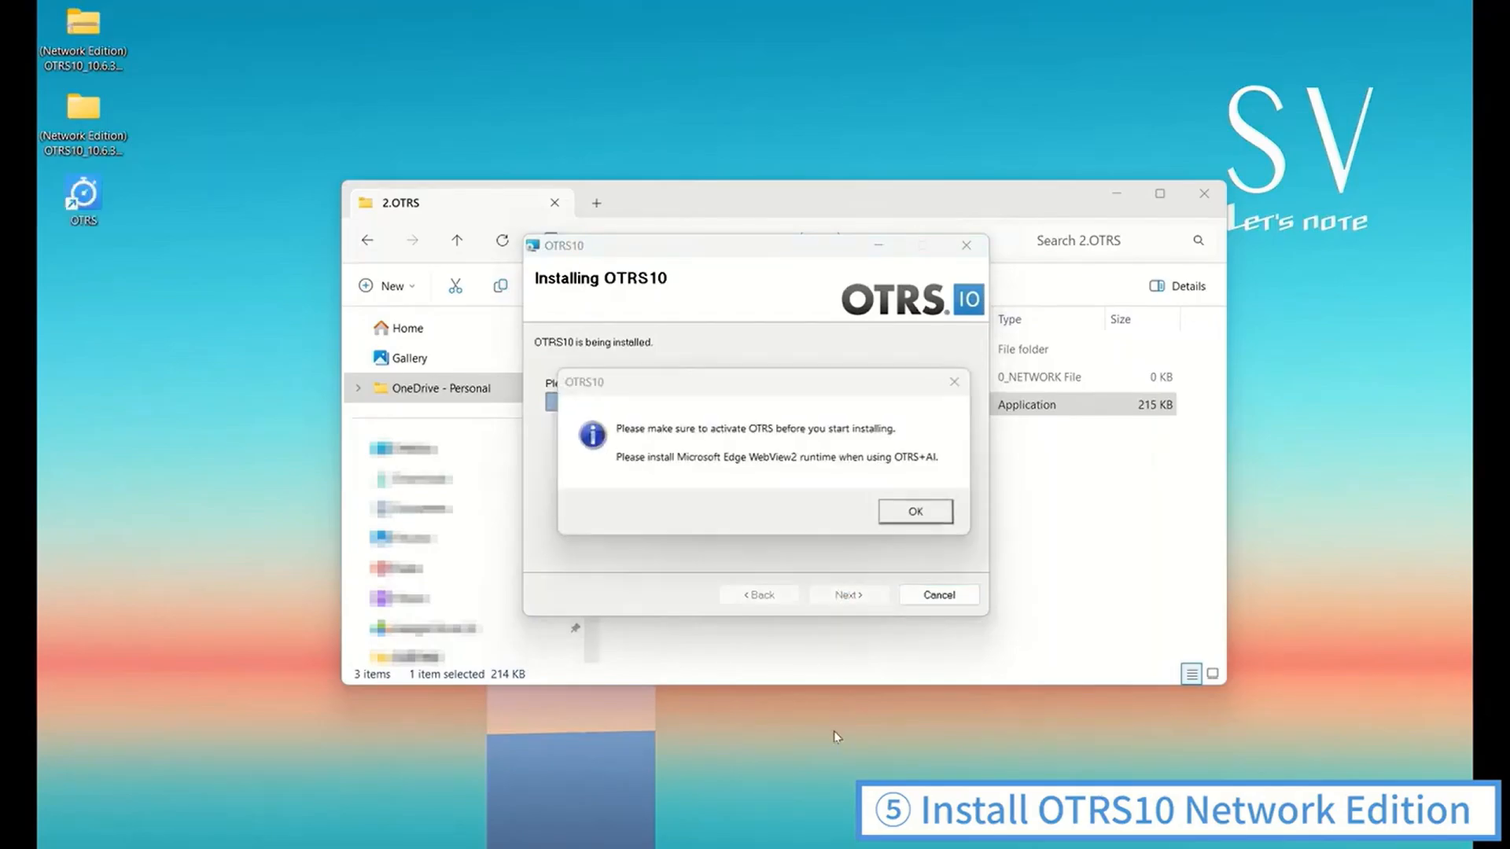
Acknowledge the activation notice and submit the installation code to complete the OTRS10 installation
left_click(914, 511)
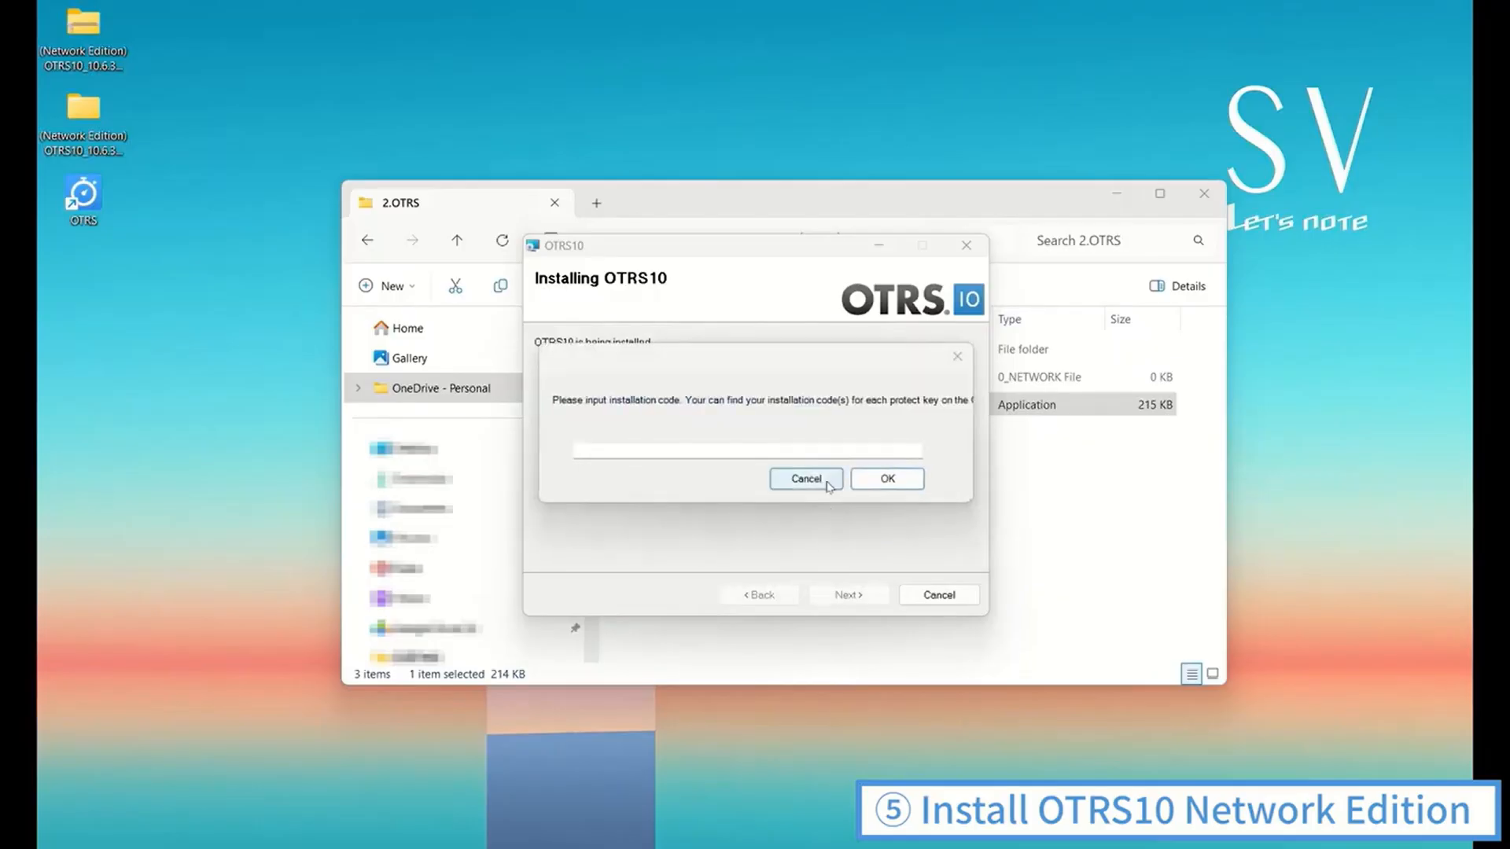
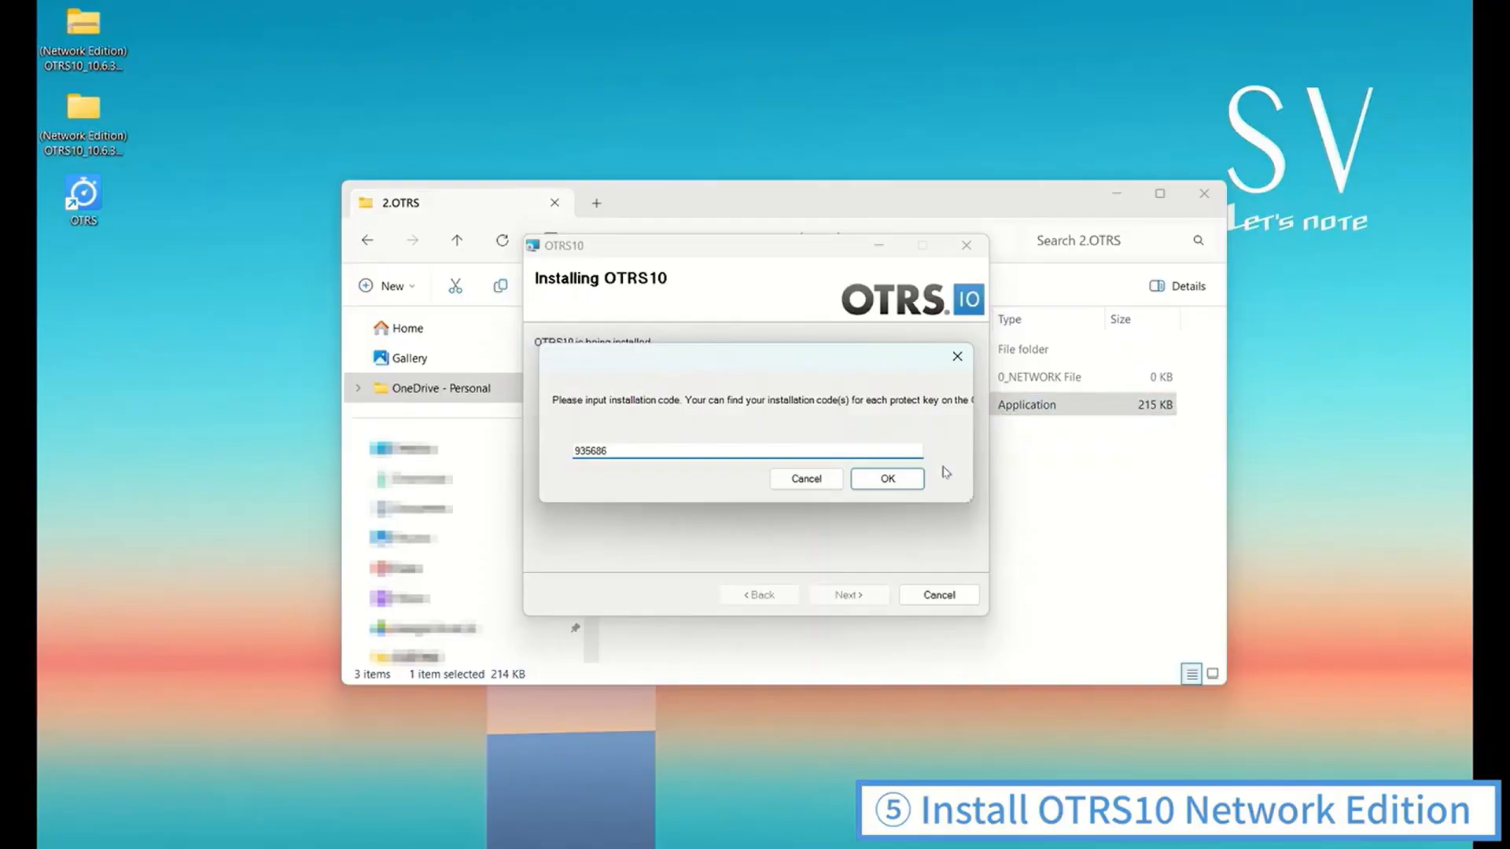
left_click(896, 479)
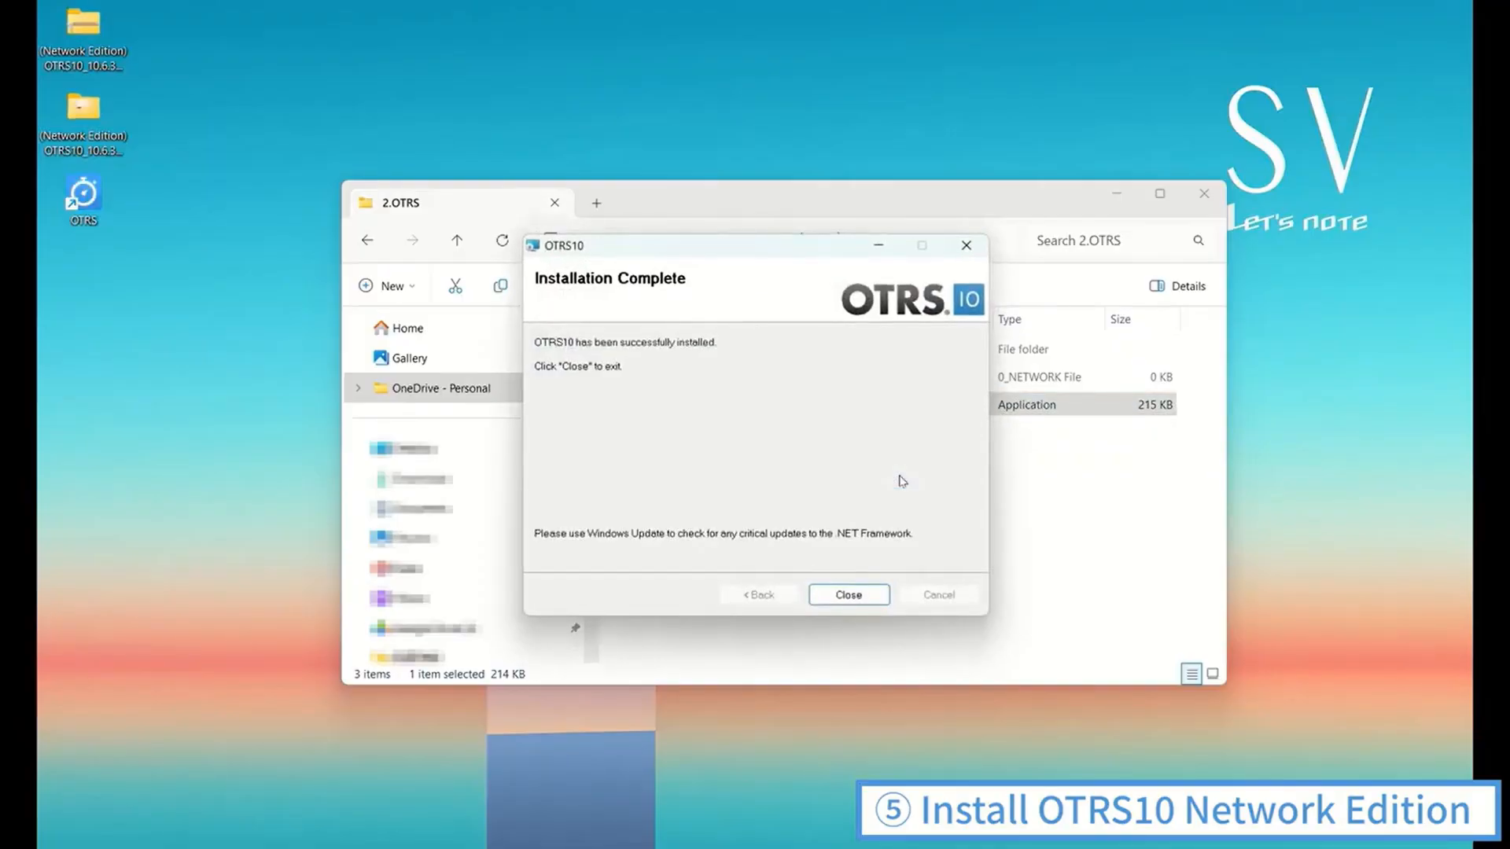
Close the completed setup wizard and the 2.OTRS folder window, and launch OTRS from its desktop shortcut
left_click(850, 603)
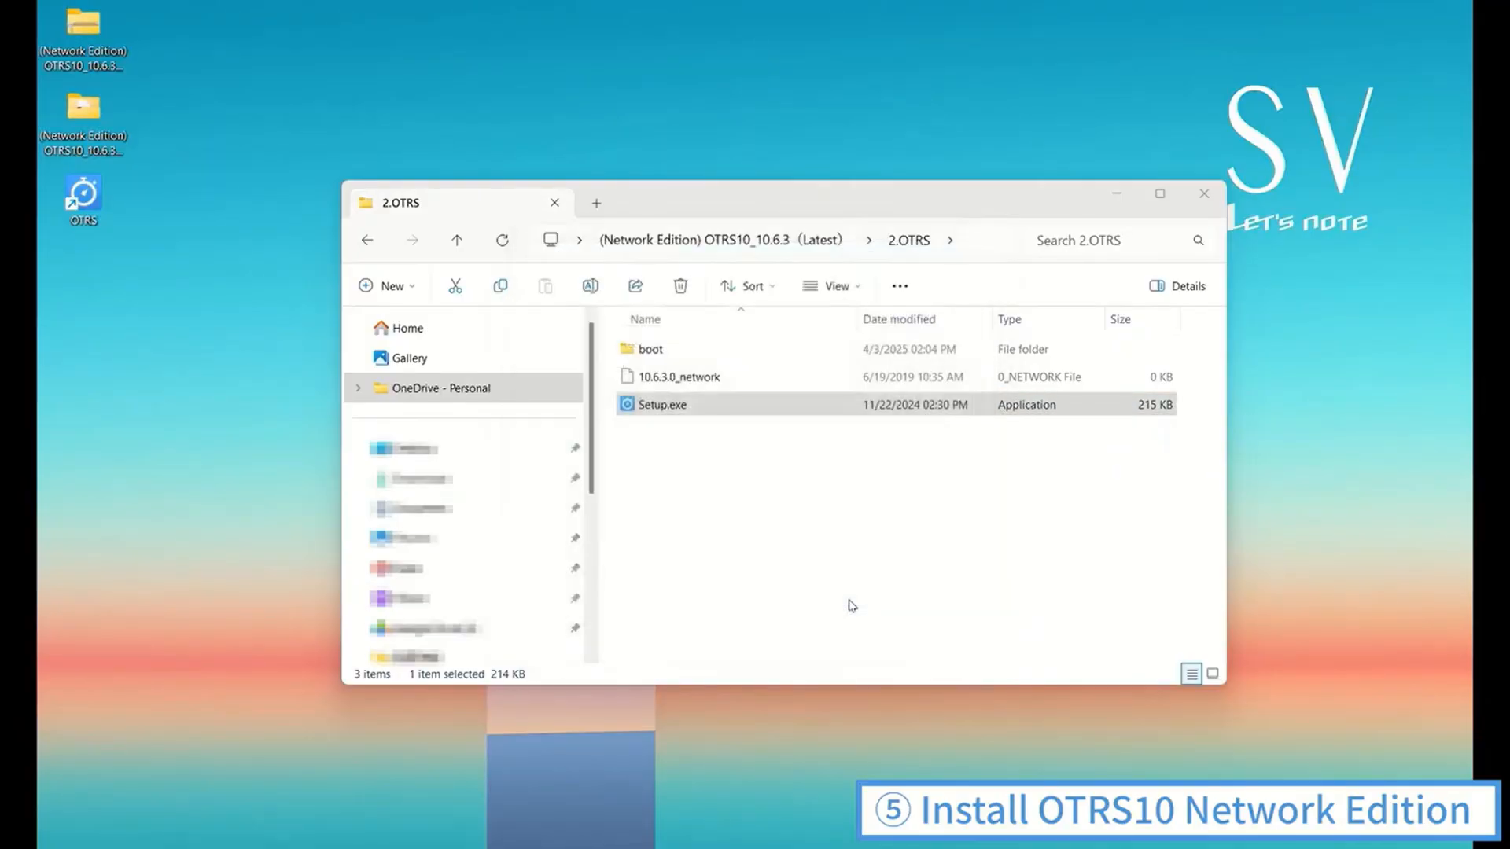
left_click(1204, 195)
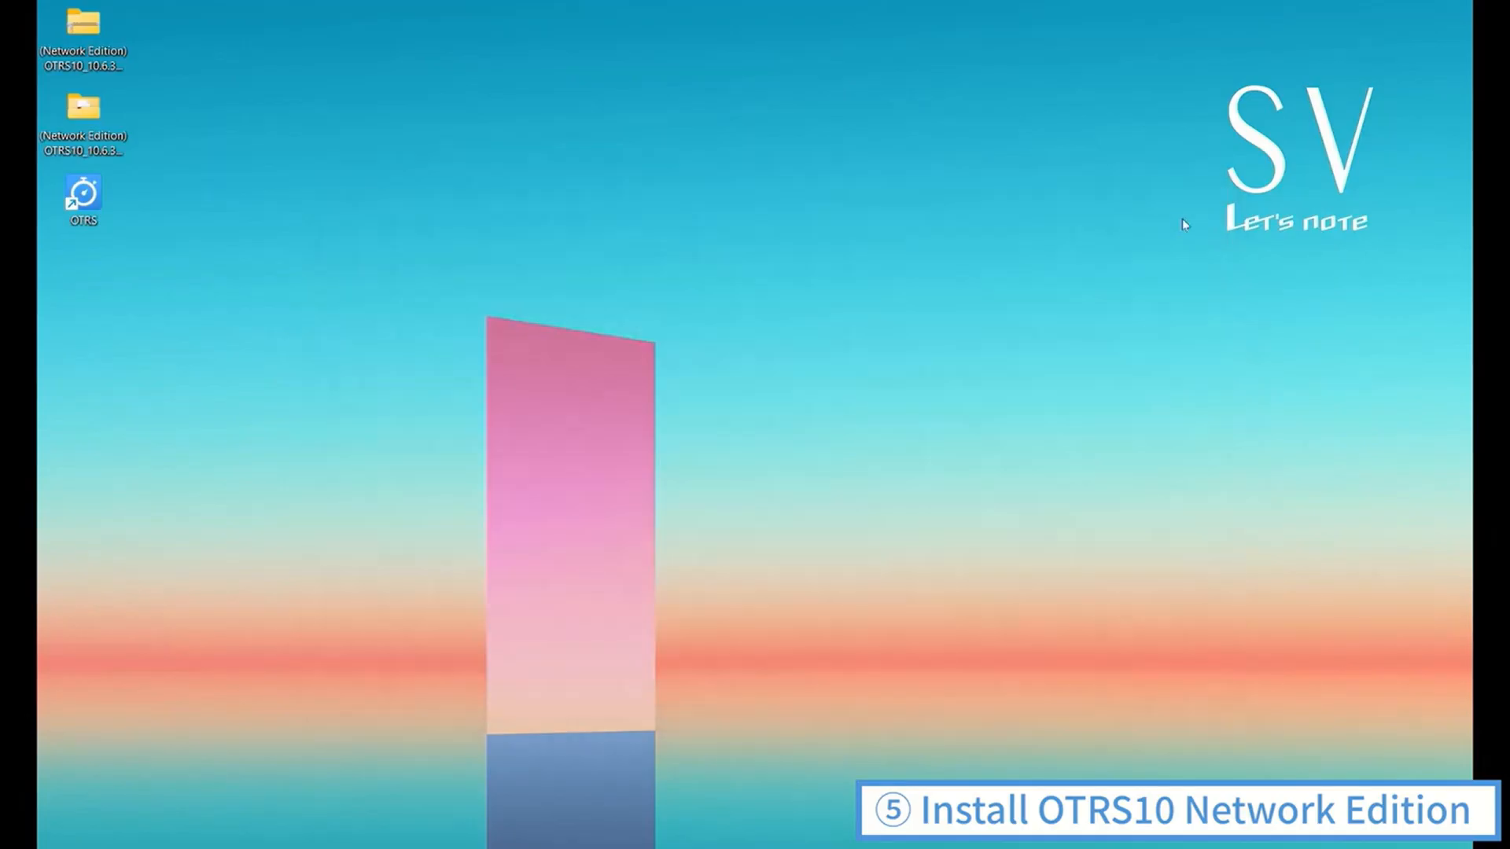
double_click(88, 196)
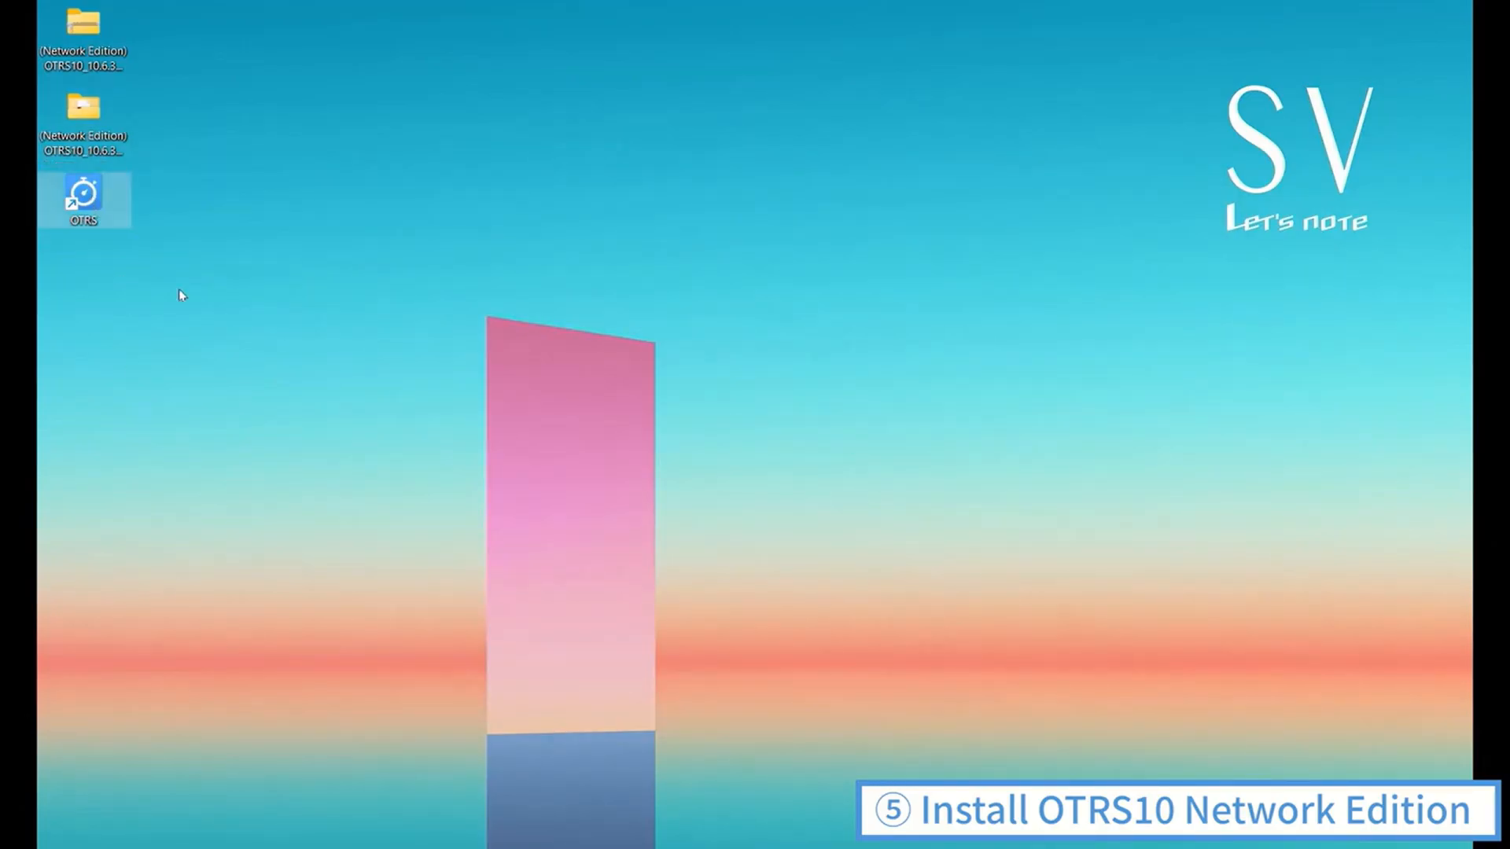